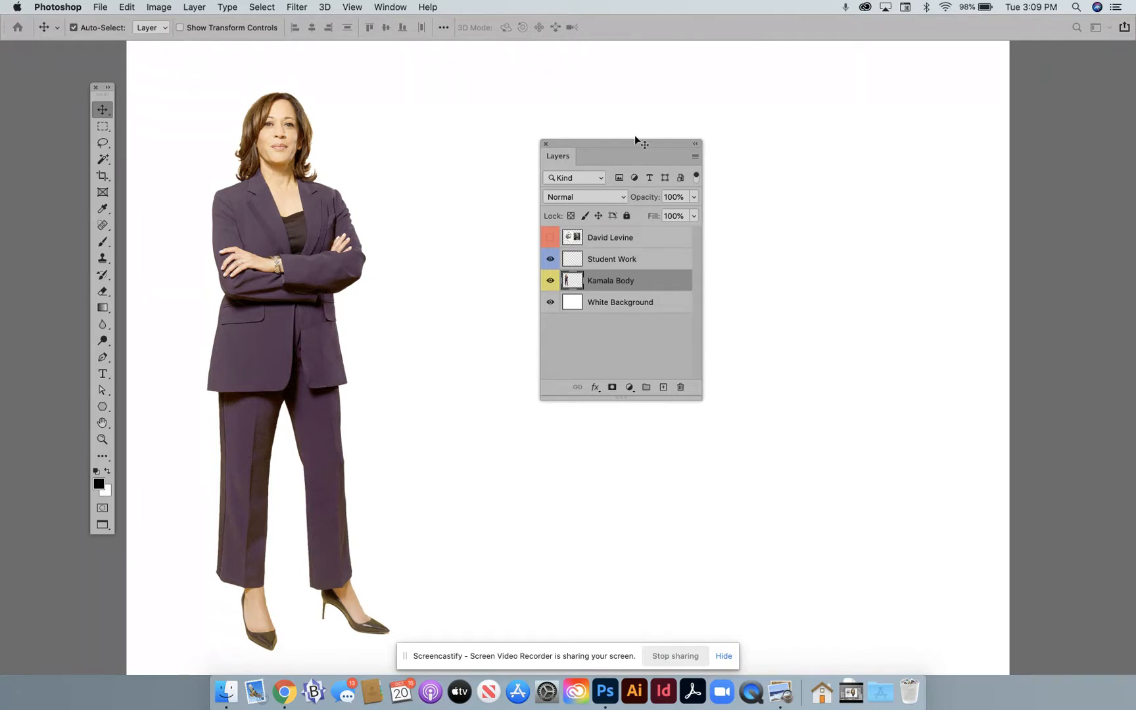
- Show the David Levine layer to examine the Emile Zola caricature beside its photo, and hide the layer again
{"action": "left_click_drag", "start_coordinate": [635, 147], "coordinate": [652, 119]}
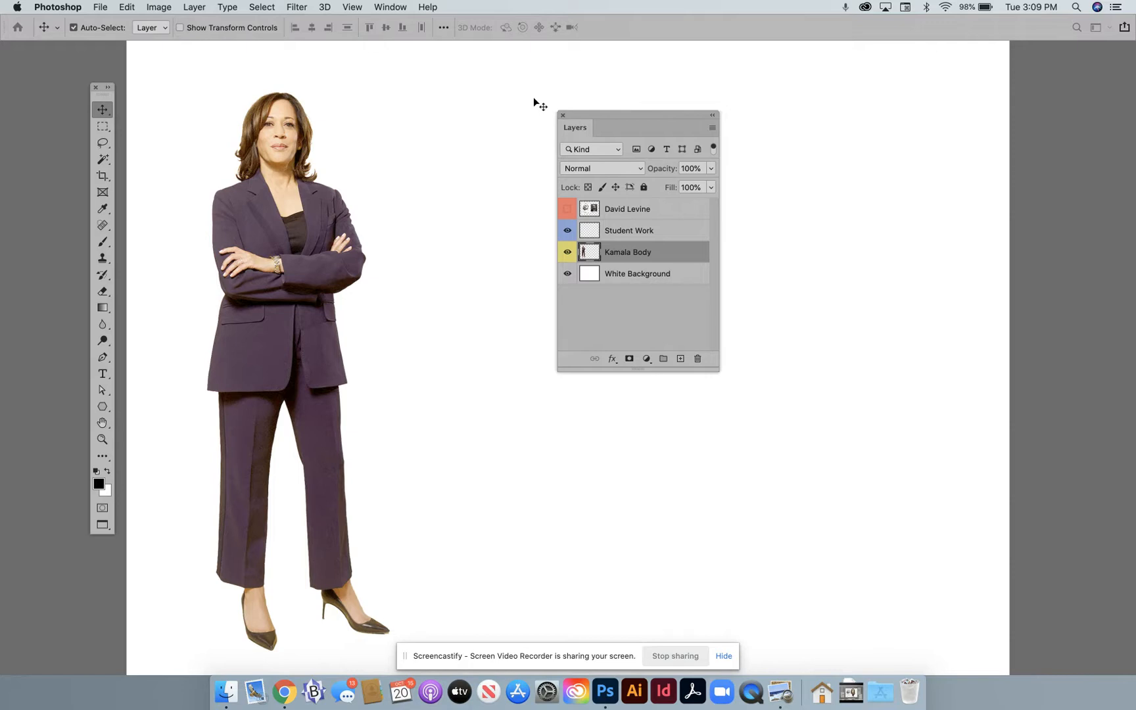
{"action": "left_click", "coordinate": [388, 8]}
{"action": "left_click", "coordinate": [389, 8]}
{"action": "left_click", "coordinate": [567, 210]}
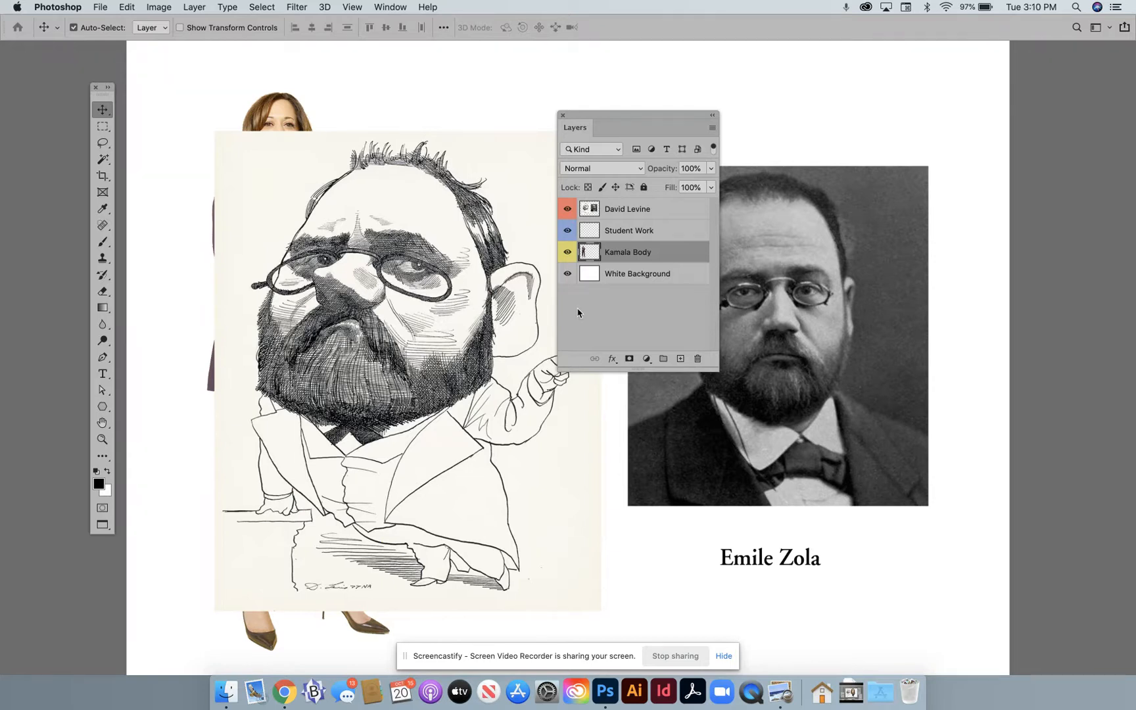
{"action": "left_click_drag", "start_coordinate": [659, 117], "coordinate": [616, 58]}
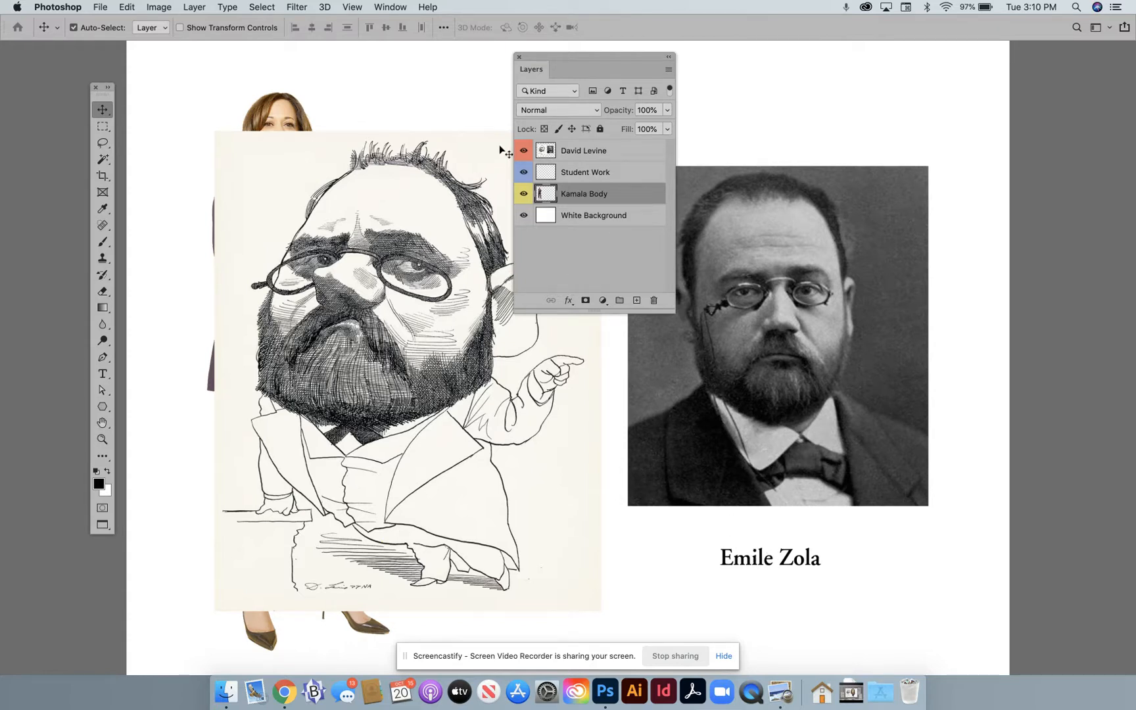
{"action": "left_click", "coordinate": [524, 150]}
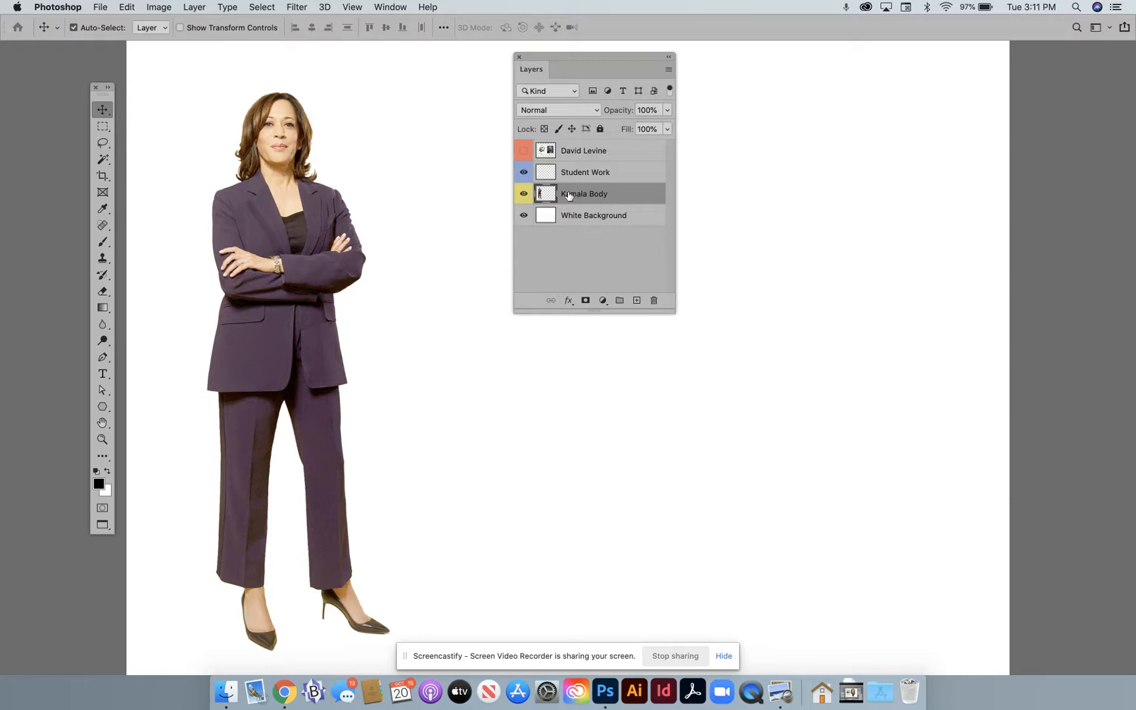
- Lasso freehand around the woman's head on the Kamala Body layer and copy it to a new layer
{"action": "left_click", "coordinate": [102, 143]}
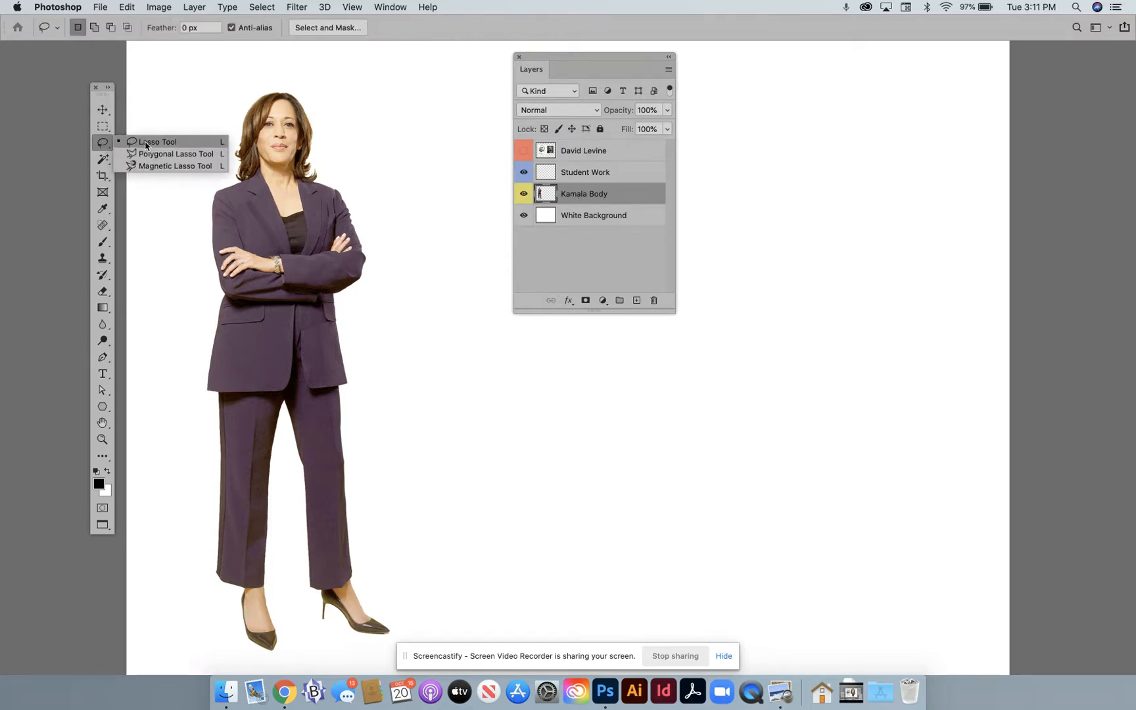
{"action": "left_click", "coordinate": [146, 144]}
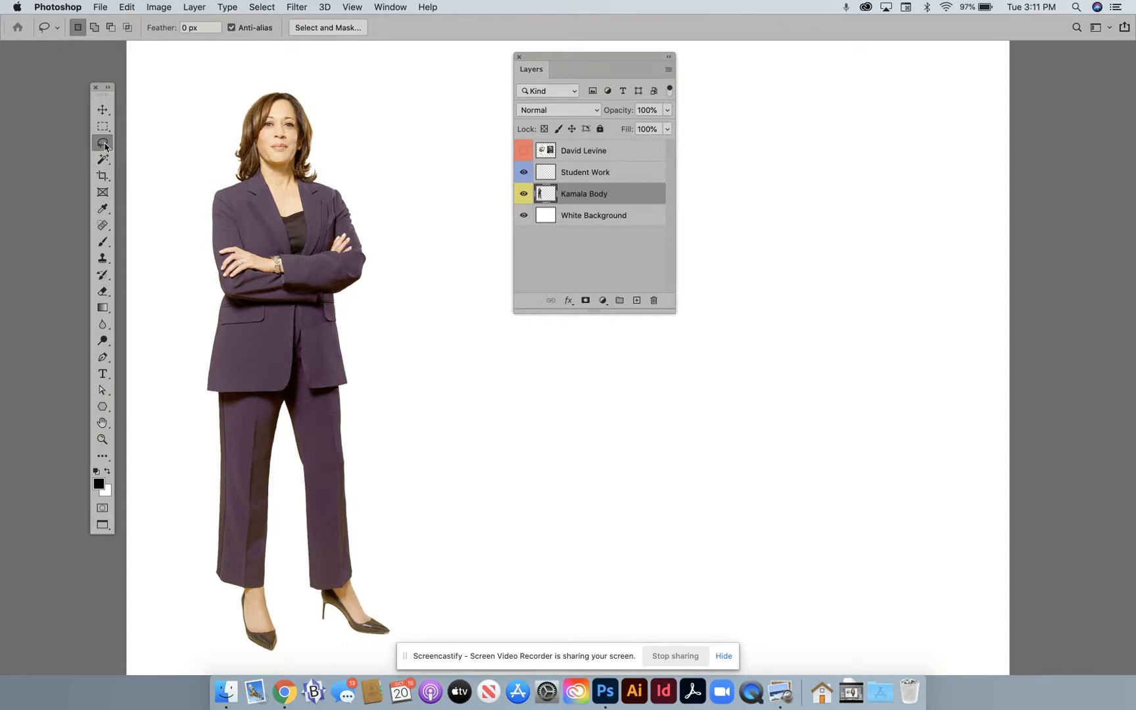
{"action": "mouse_move", "coordinate": [208, 117]}
{"action": "left_mouse_down"}
{"action": "mouse_move", "coordinate": [242, 181]}
{"action": "mouse_move", "coordinate": [328, 180]}
{"action": "mouse_move", "coordinate": [337, 146]}
{"action": "mouse_move", "coordinate": [329, 99]}
{"action": "mouse_move", "coordinate": [311, 80]}
{"action": "mouse_move", "coordinate": [285, 67]}
{"action": "mouse_move", "coordinate": [208, 120]}
{"action": "left_mouse_up"}
{"action": "left_click", "coordinate": [523, 215]}
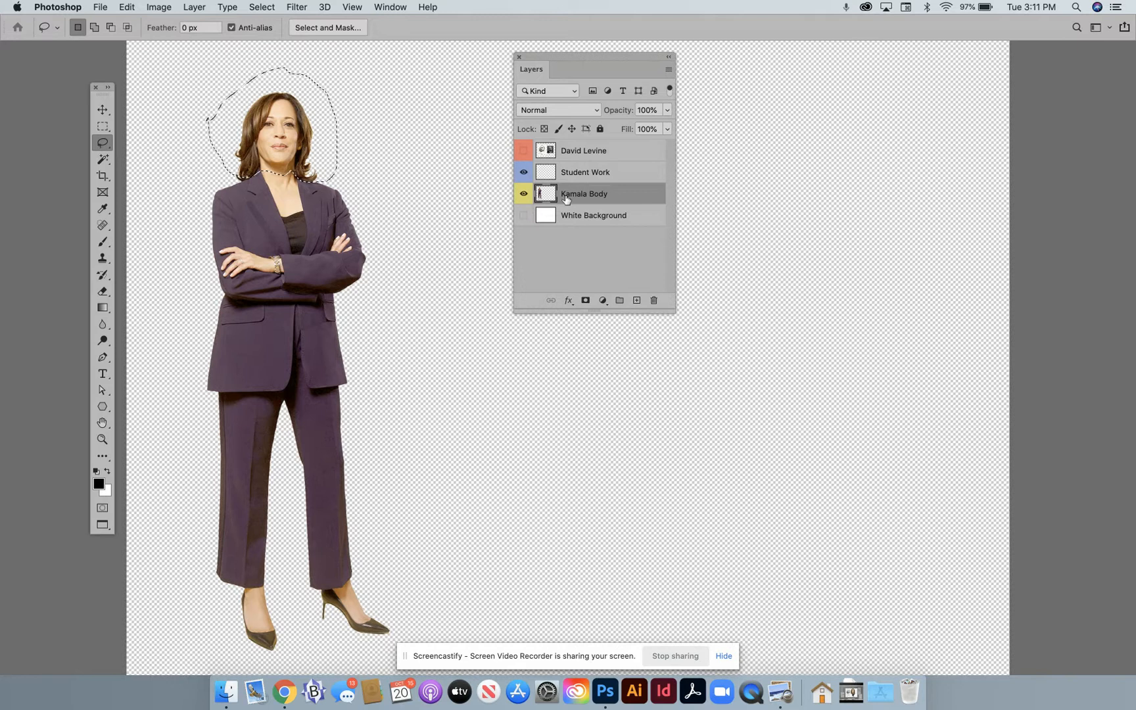
{"action": "left_click", "coordinate": [524, 217]}
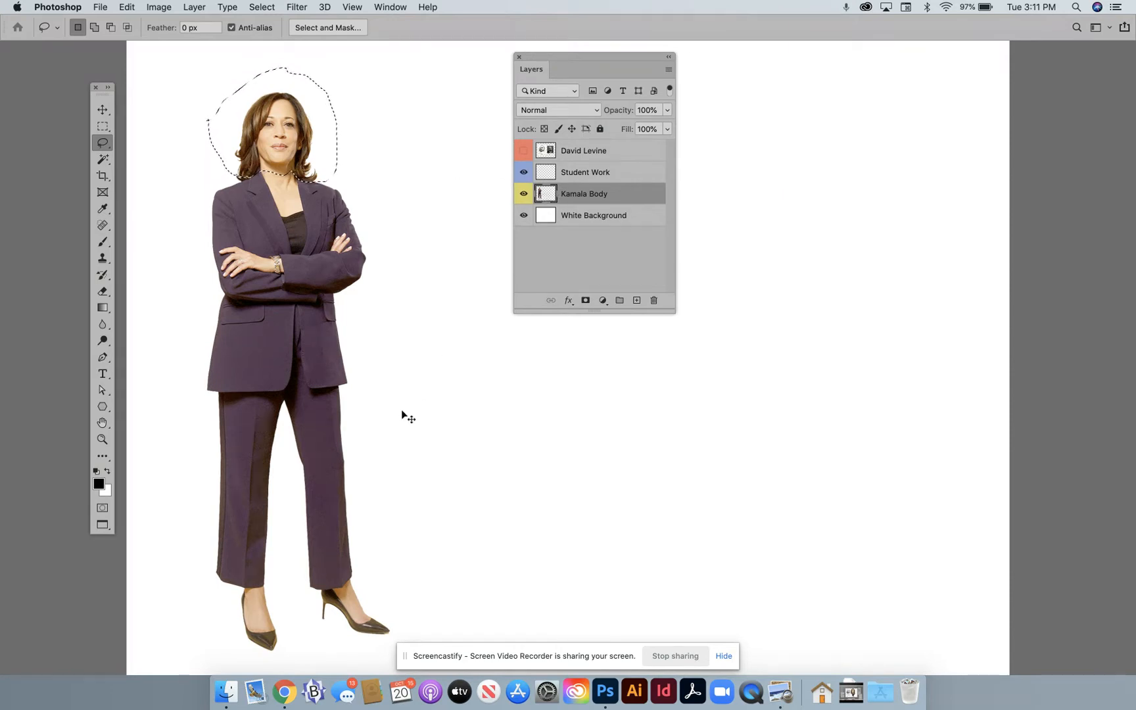
{"action": "key", "text": "super+j"}
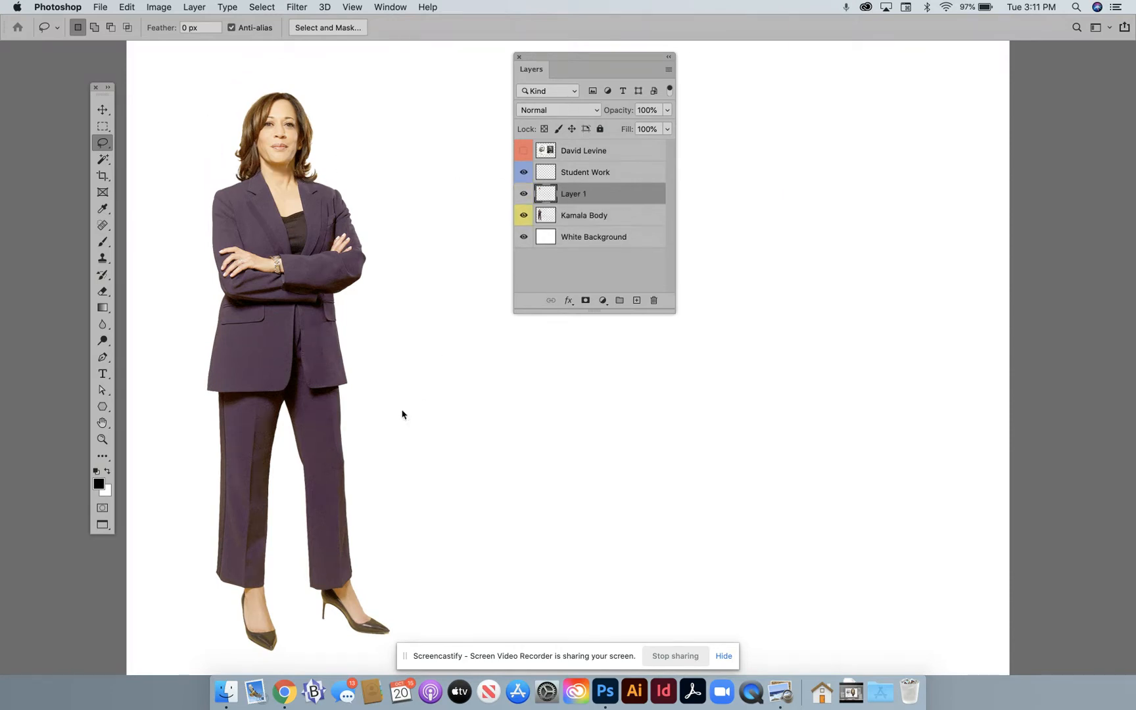
- Check the copied head with the Kamala Body layer hidden, and rename the head layer as Kamala Head
{"action": "left_click", "coordinate": [523, 217]}
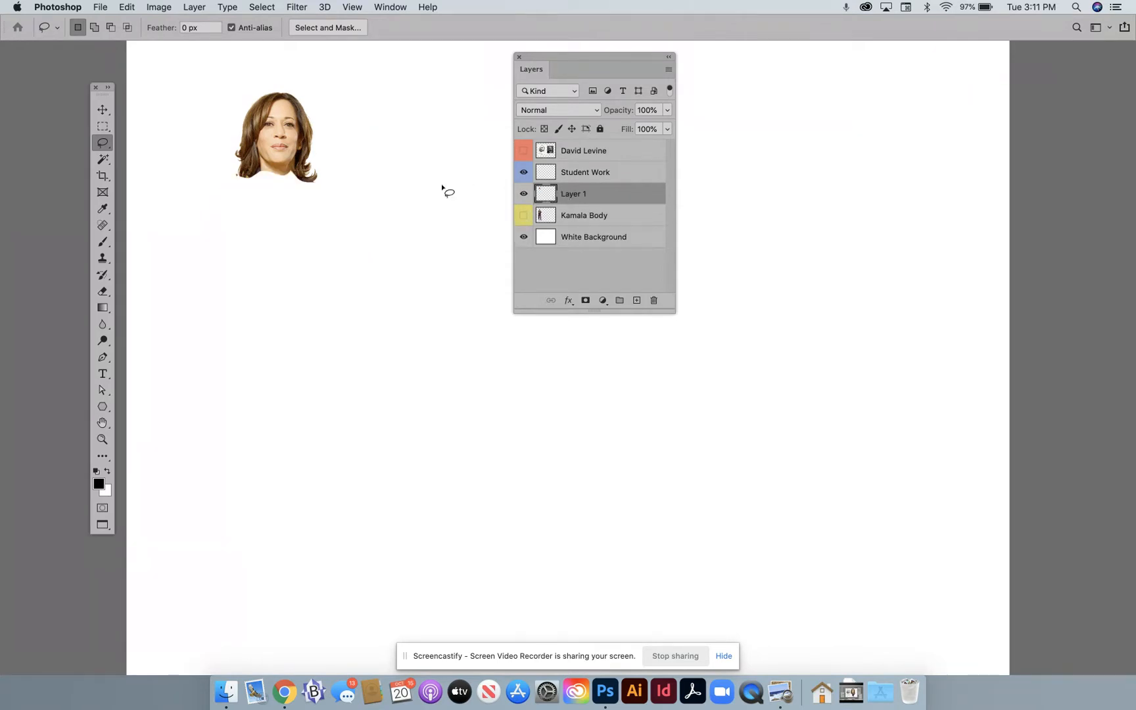
{"action": "double_click", "coordinate": [570, 194]}
{"action": "type", "text": "M"}
{"action": "key", "text": "BackSpace"}
{"action": "type", "text": "Kamala Head"}
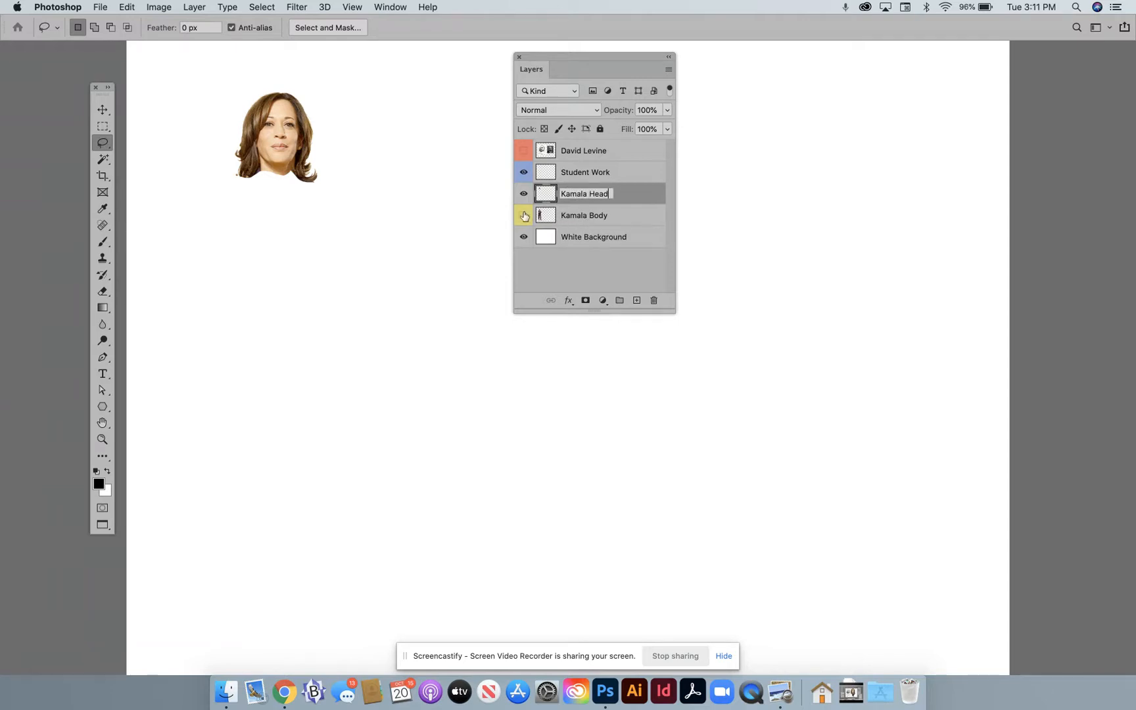
{"action": "left_click", "coordinate": [524, 215]}
- Outline both feet on the Kamala Body layer with the Polygonal Lasso and copy them to a new layer
{"action": "left_click", "coordinate": [569, 217]}
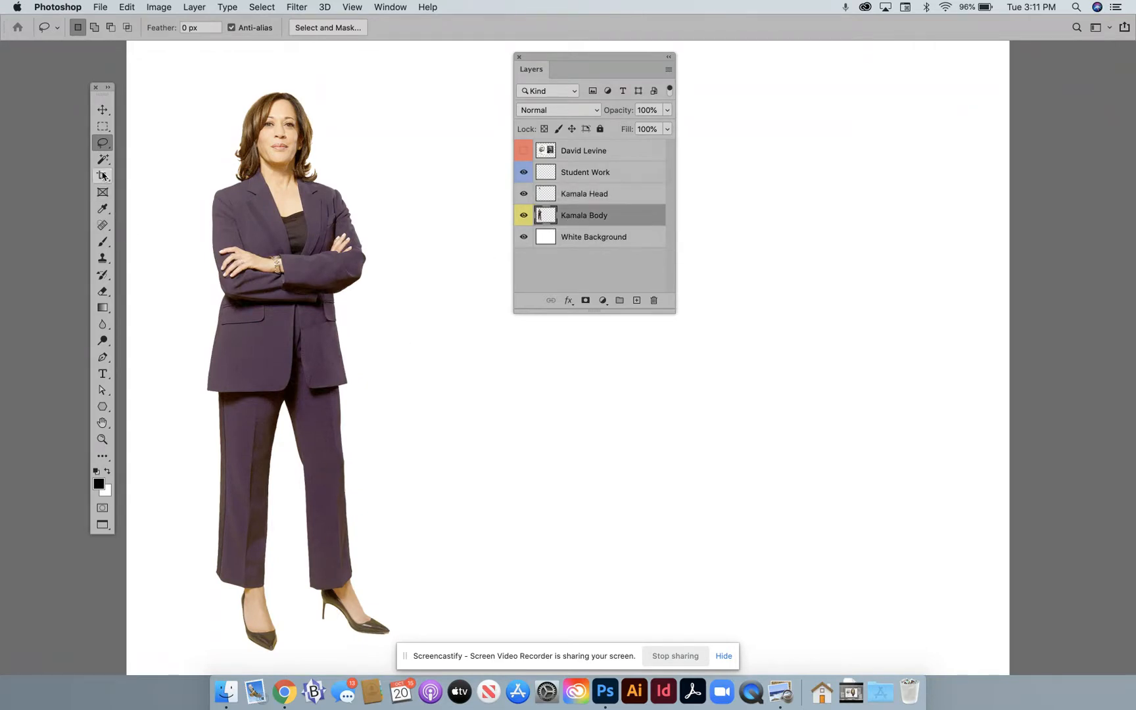
{"action": "left_click", "coordinate": [522, 151]}
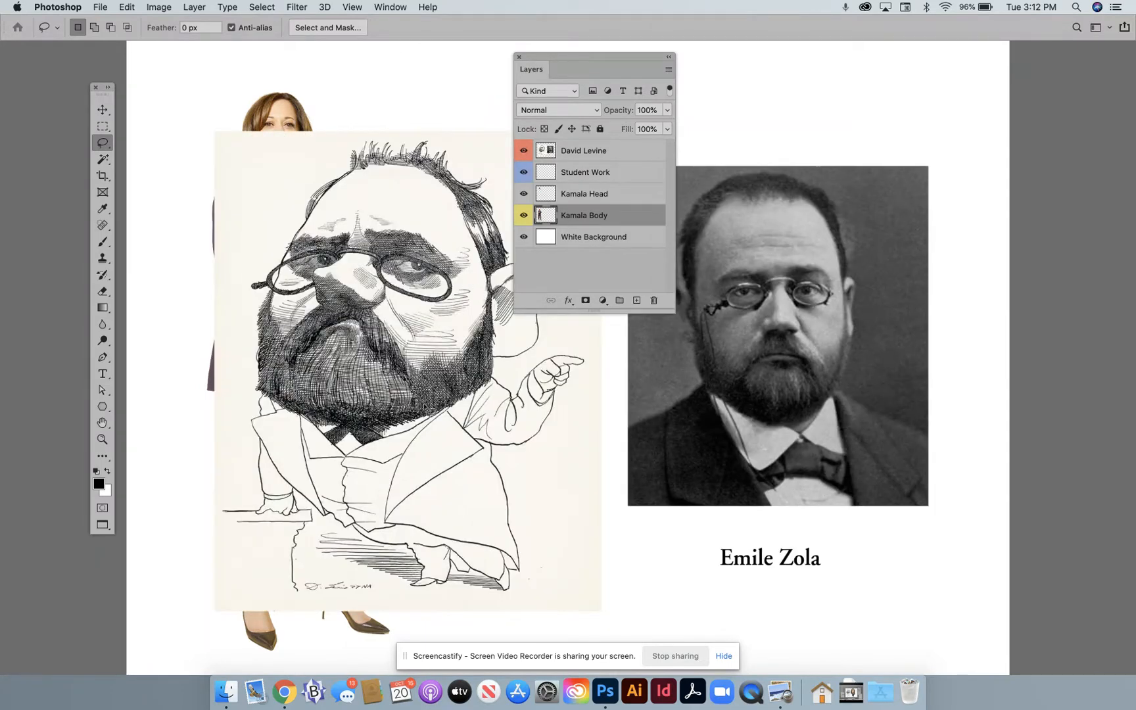
{"action": "left_click", "coordinate": [523, 151]}
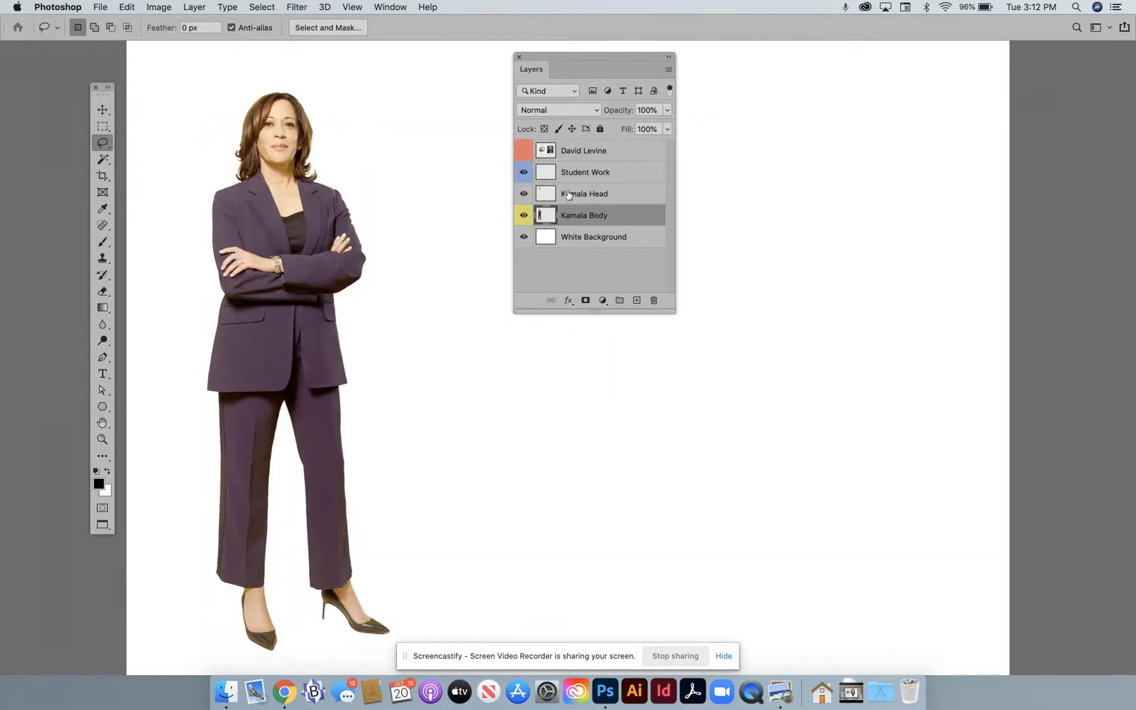
{"action": "left_click", "coordinate": [98, 143]}
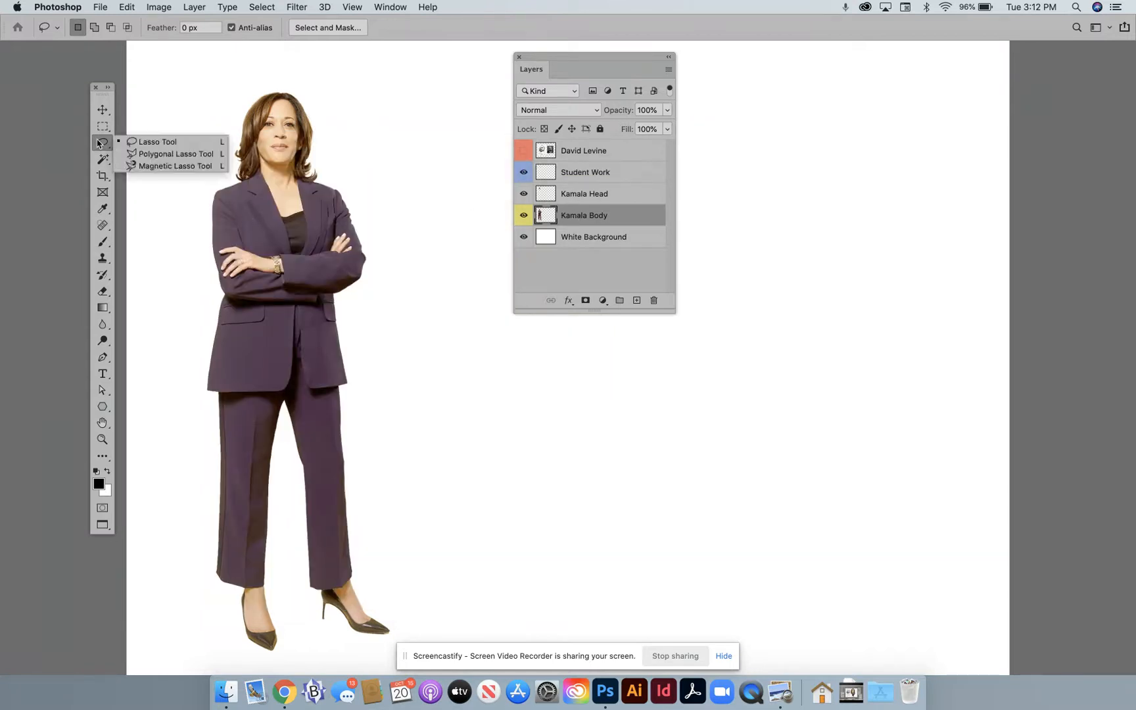
{"action": "left_click", "coordinate": [139, 156]}
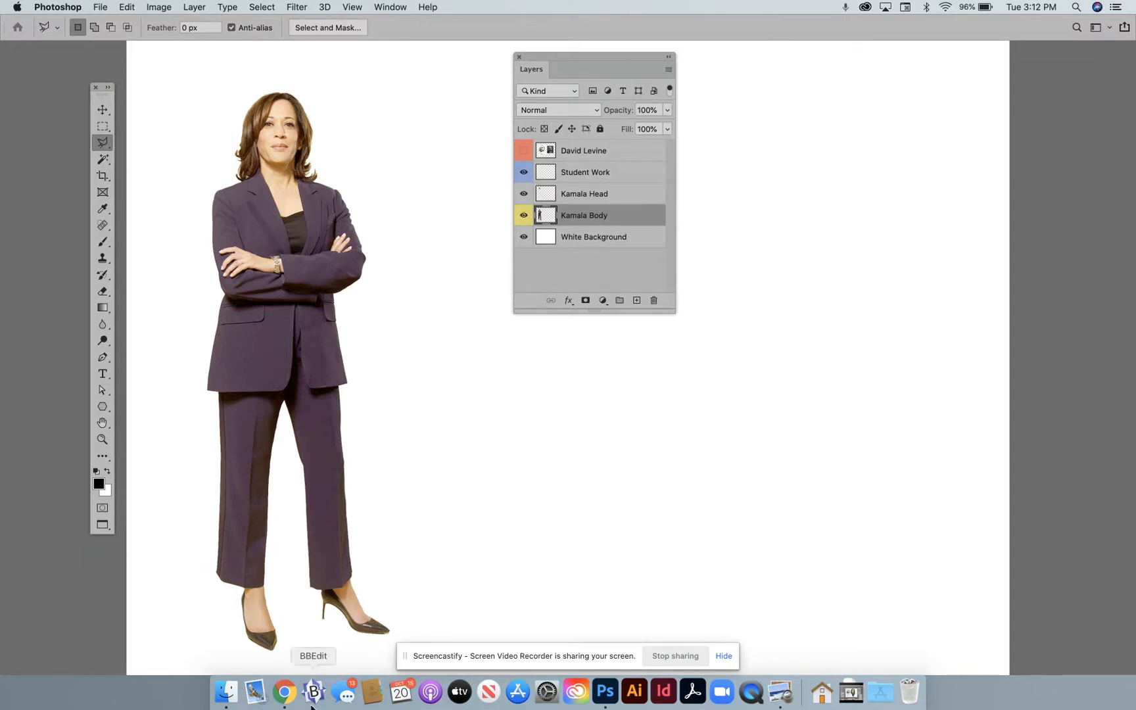
{"action": "left_click", "coordinate": [216, 591]}
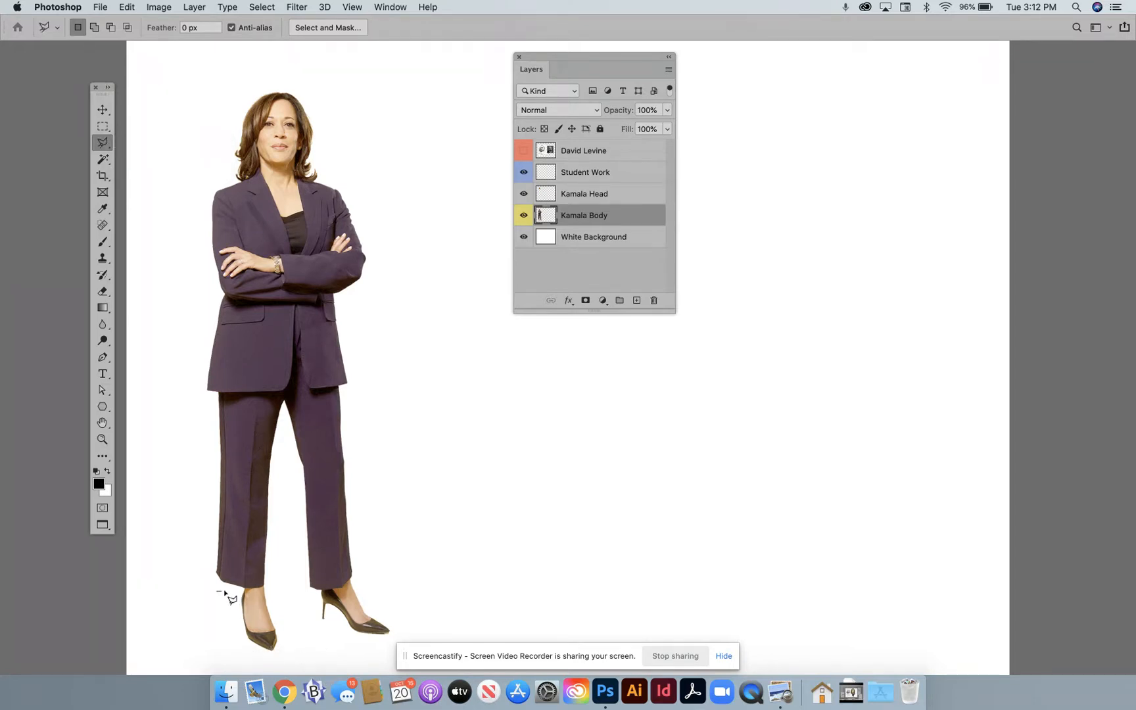
{"action": "left_click", "coordinate": [242, 586]}
{"action": "left_click", "coordinate": [335, 591]}
{"action": "left_click", "coordinate": [361, 571]}
{"action": "left_click", "coordinate": [404, 592]}
{"action": "left_click", "coordinate": [391, 639]}
{"action": "left_click", "coordinate": [341, 658]}
{"action": "left_click", "coordinate": [277, 649]}
{"action": "left_click", "coordinate": [230, 630]}
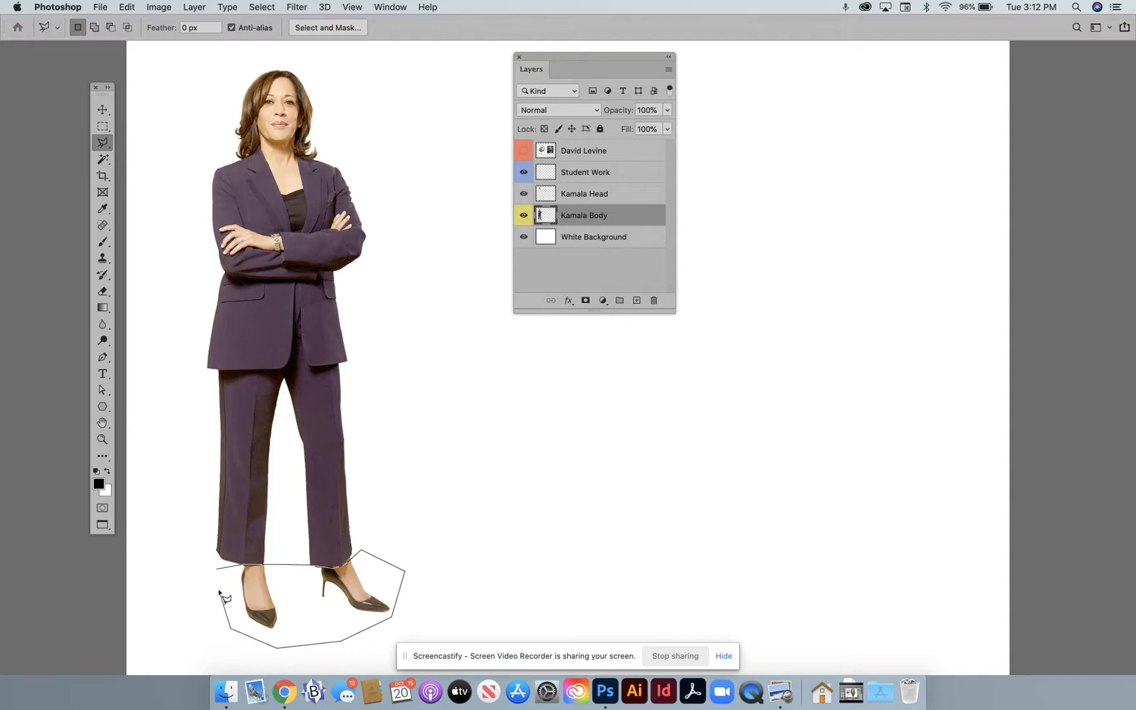
{"action": "left_click", "coordinate": [219, 570]}
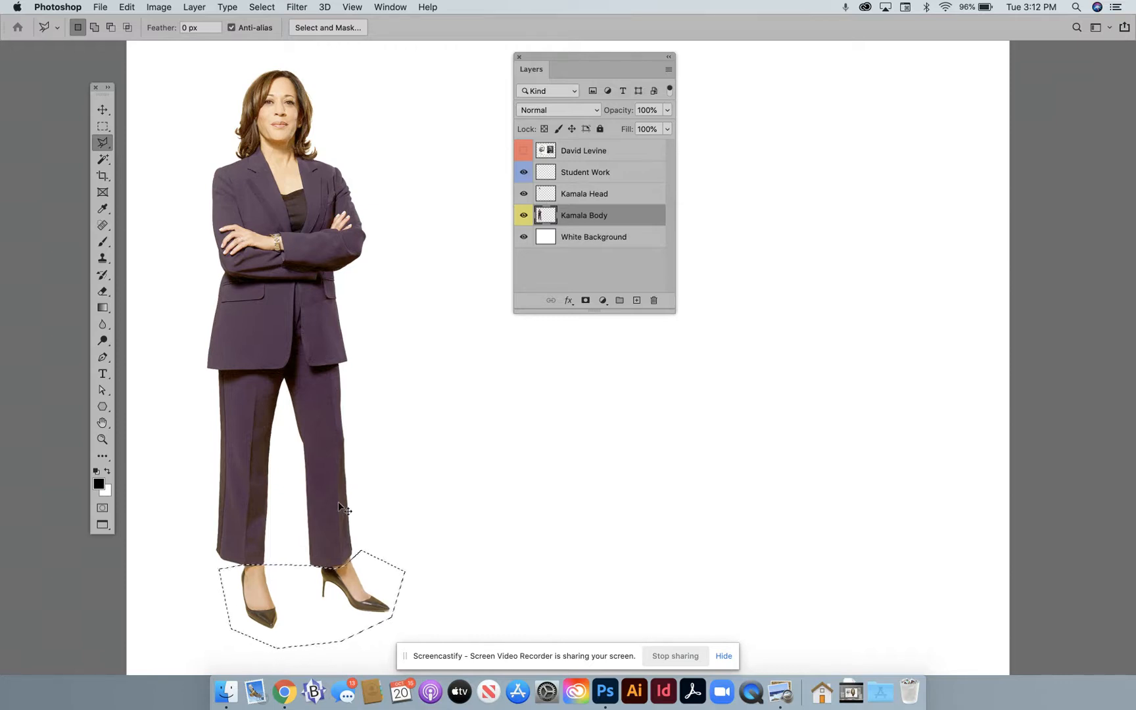
{"action": "key", "text": "super+j"}
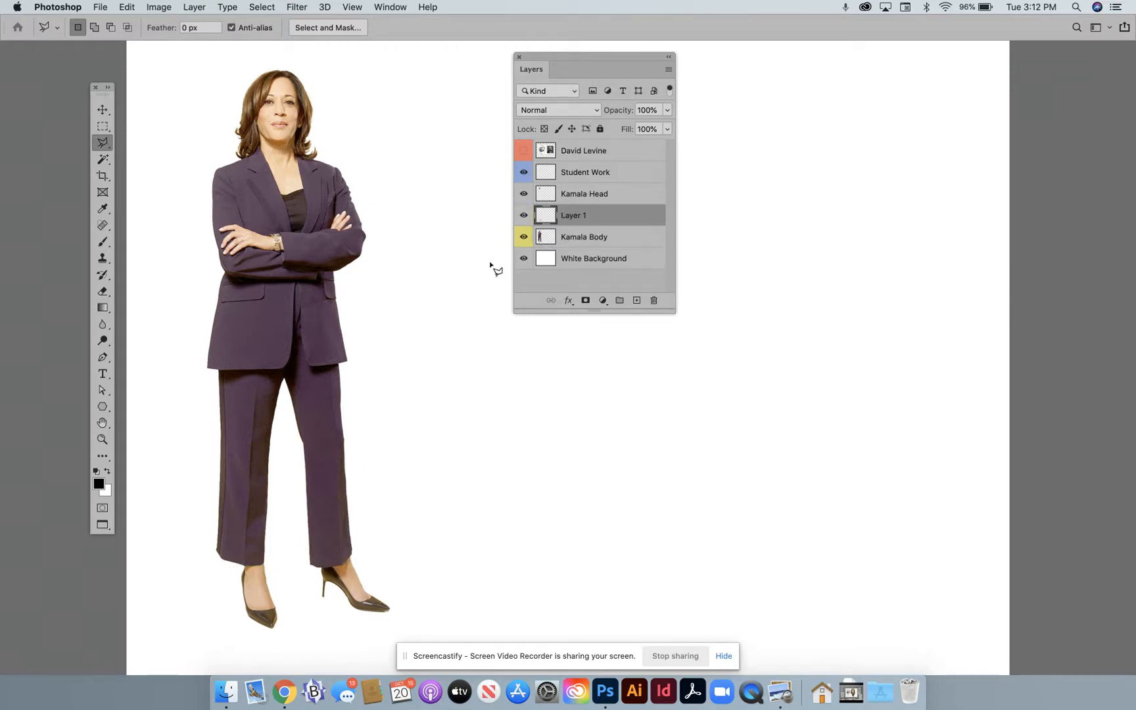
- Check the copied feet with the body and head layers hidden, and rename the feet layer as Kamala Feet
{"action": "left_click", "coordinate": [524, 237]}
{"action": "left_click", "coordinate": [524, 195]}
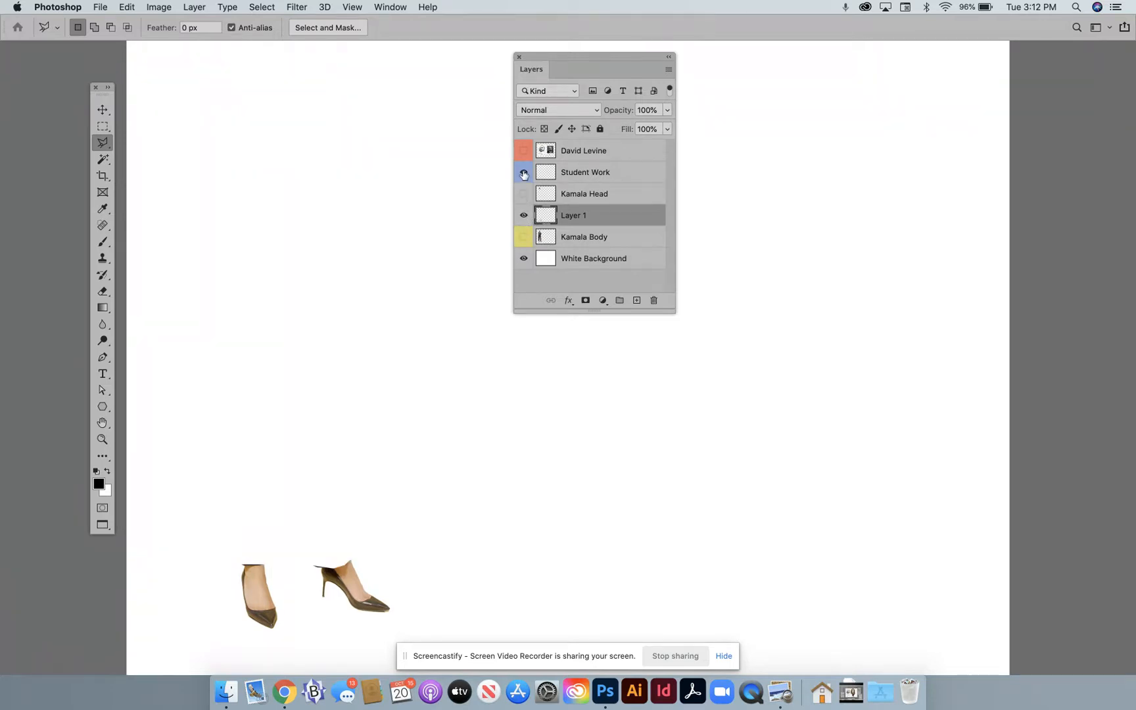
{"action": "left_click", "coordinate": [524, 235]}
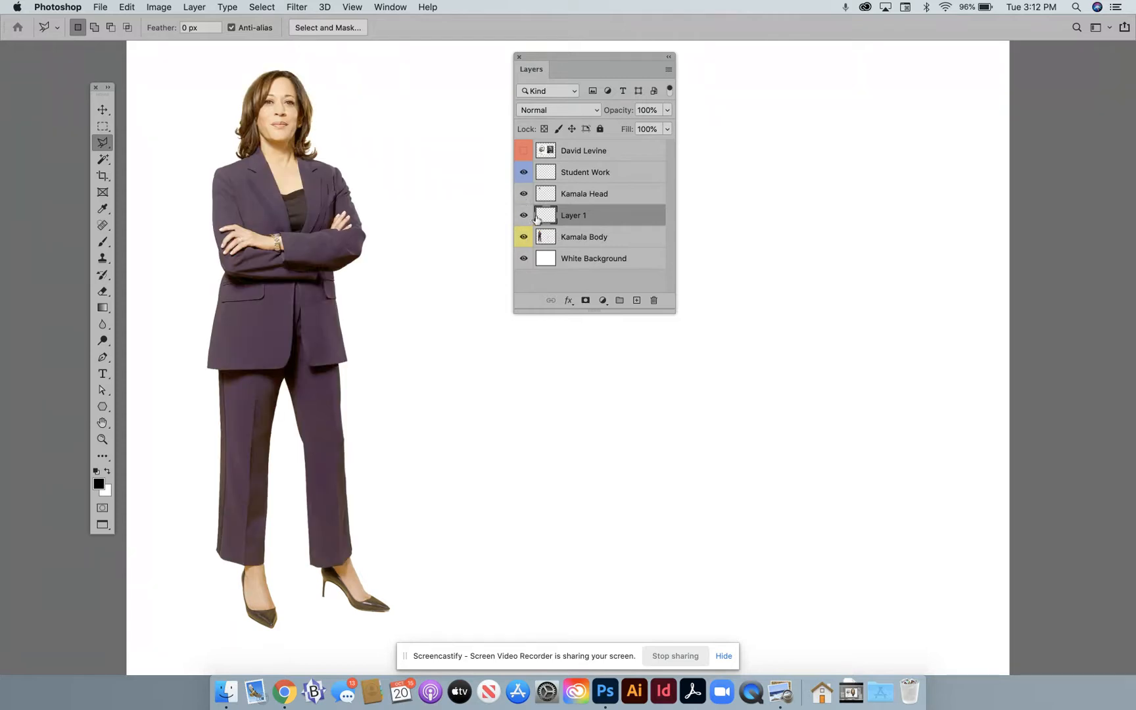
{"action": "double_click", "coordinate": [574, 216]}
{"action": "left_click", "coordinate": [625, 214]}
{"action": "mouse_move", "coordinate": [609, 214]}
{"action": "left_mouse_down"}
{"action": "mouse_move", "coordinate": [610, 249]}
{"action": "mouse_move", "coordinate": [609, 216]}
{"action": "left_mouse_up"}
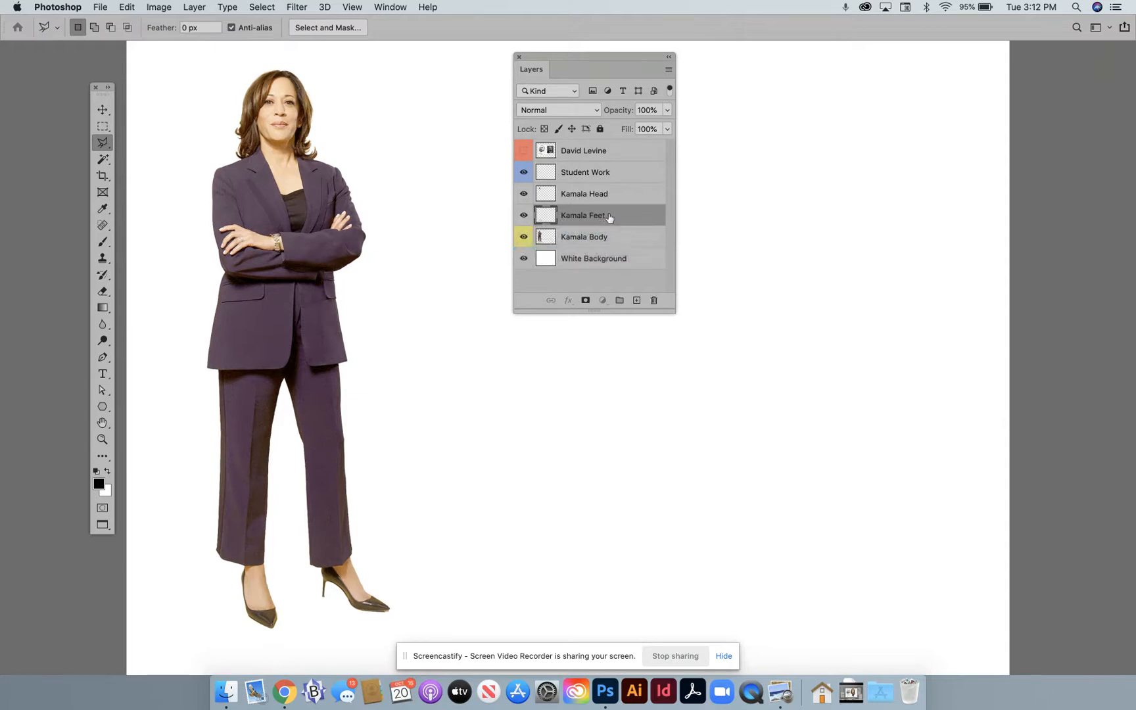
- Move the Kamala Head layer to the empty area right of the figure and enlarge it to about 346%
{"action": "left_click", "coordinate": [569, 192]}
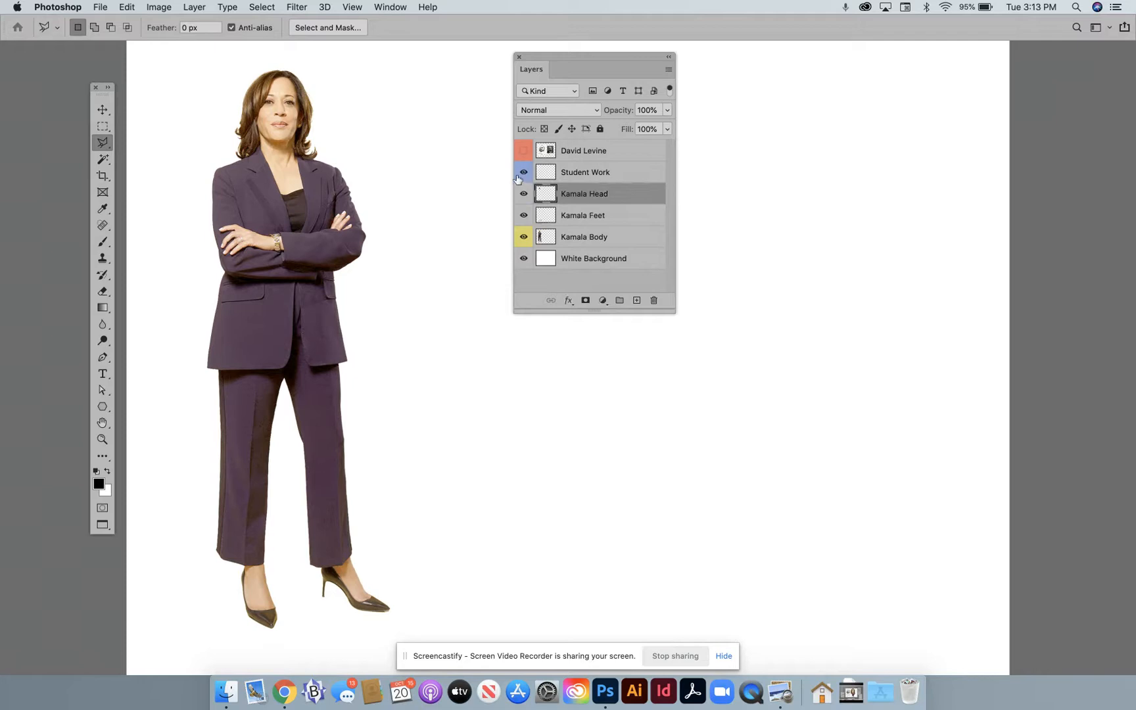
{"action": "scroll", "coordinate": [456, 198], "scroll_direction": "up", "scroll_amount": 3}
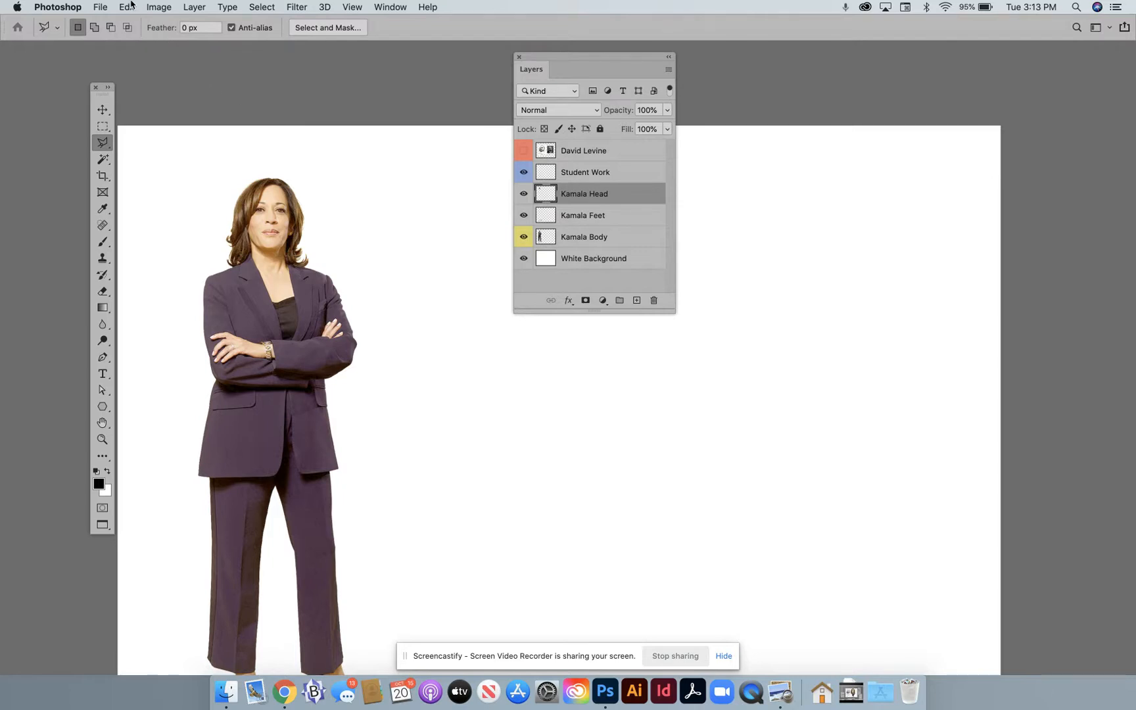
{"action": "key", "text": "super+t"}
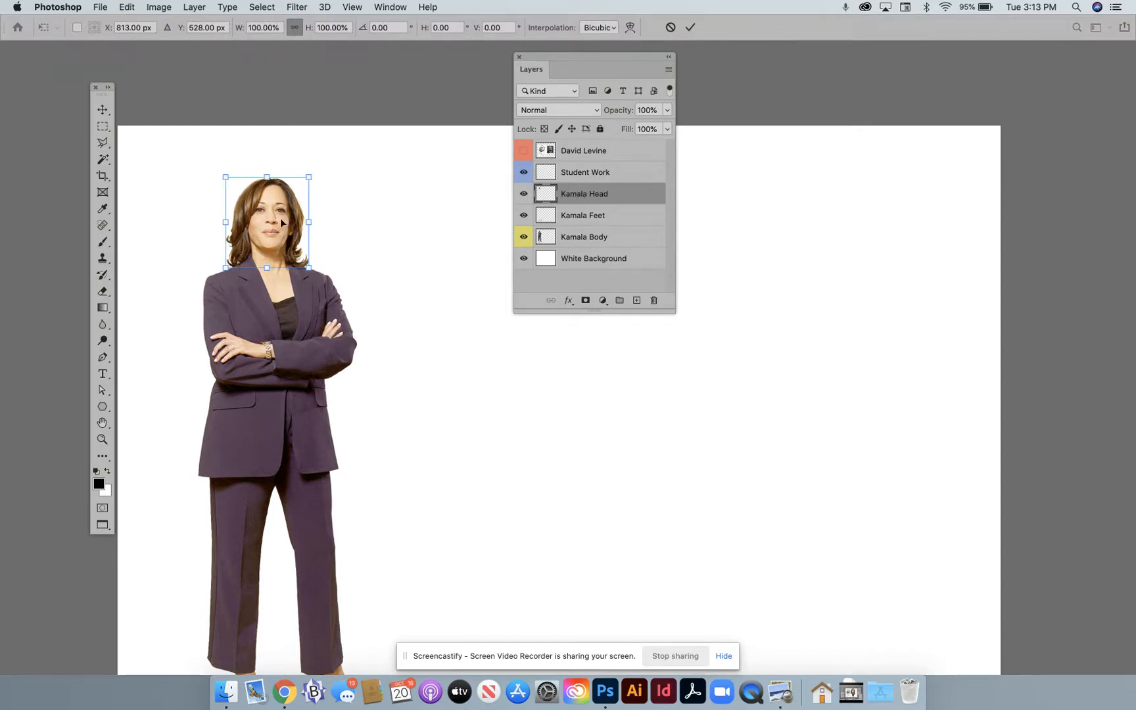
{"action": "left_click_drag", "start_coordinate": [271, 224], "coordinate": [627, 454]}
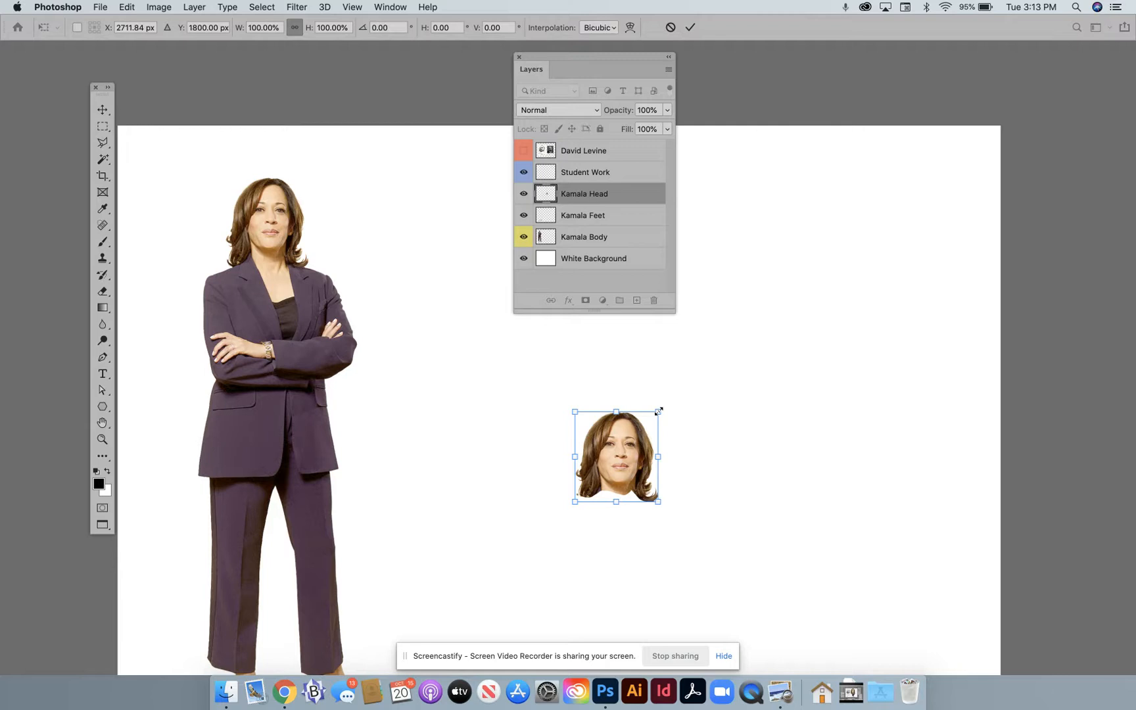
{"action": "left_click_drag", "start_coordinate": [658, 411], "coordinate": [856, 183]}
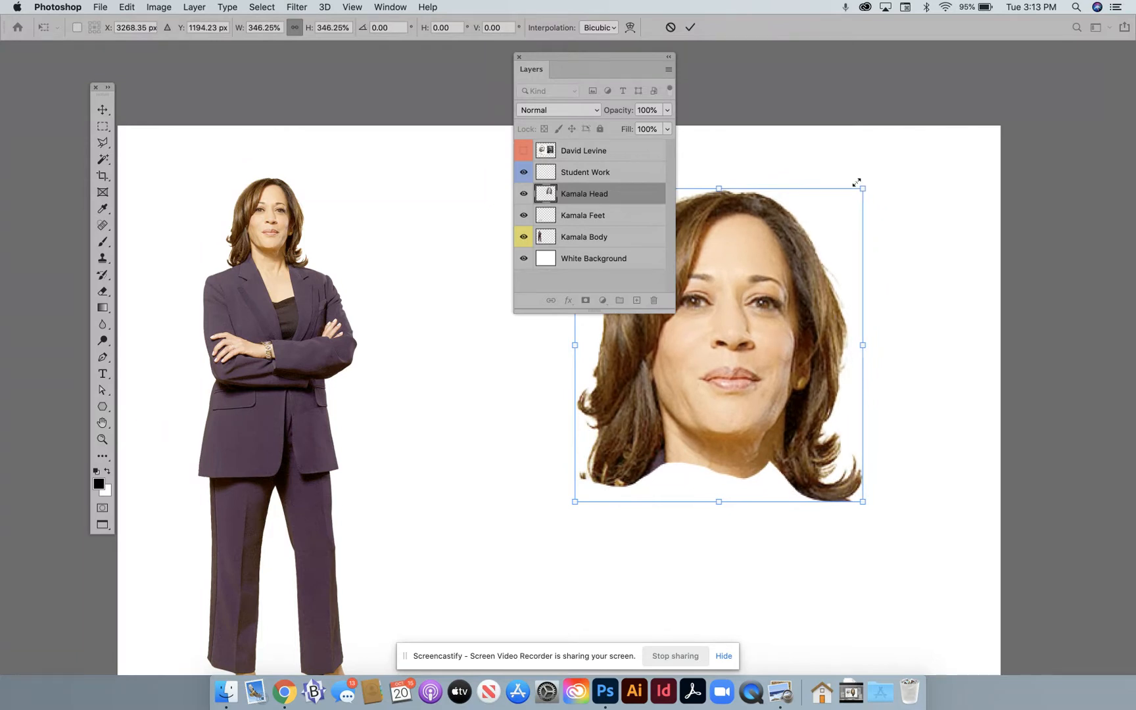
{"action": "key", "text": "Return"}
- Outline the lips on the enlarged head with the Polygonal Lasso and scale them to about 130%
{"action": "key", "text": "l"}
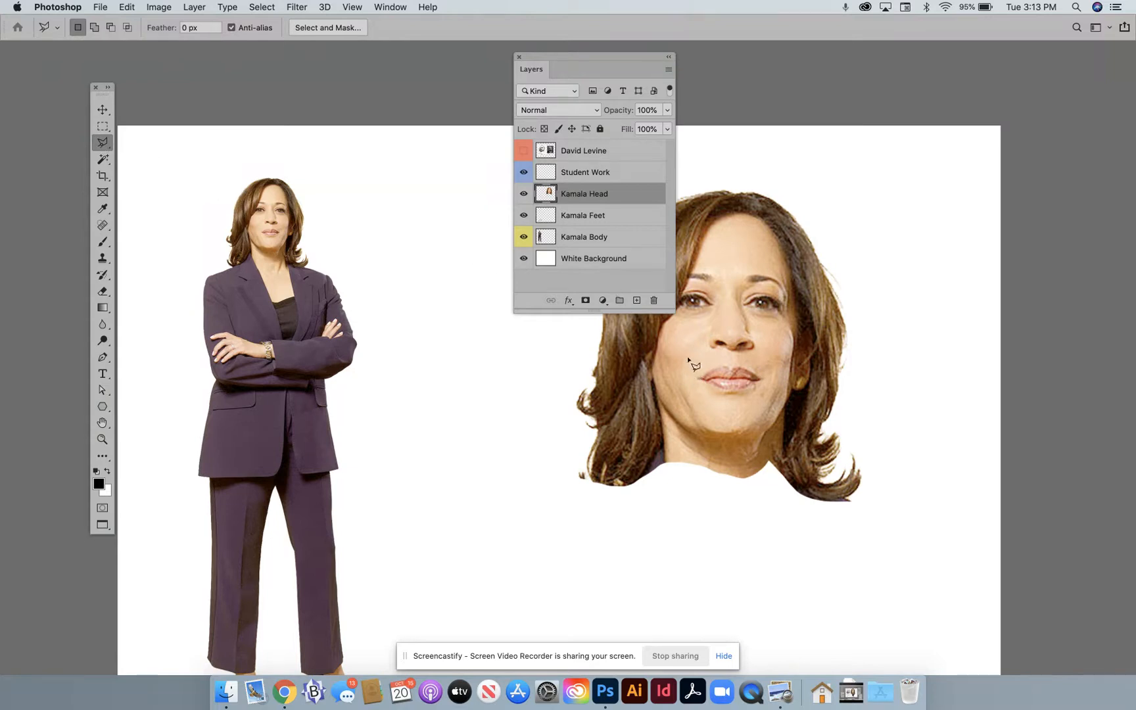
{"action": "left_click", "coordinate": [692, 373]}
{"action": "left_click", "coordinate": [726, 362]}
{"action": "left_click", "coordinate": [747, 364]}
{"action": "left_click", "coordinate": [766, 380]}
{"action": "left_click", "coordinate": [742, 392]}
{"action": "left_click", "coordinate": [691, 374]}
{"action": "key", "text": "super+t"}
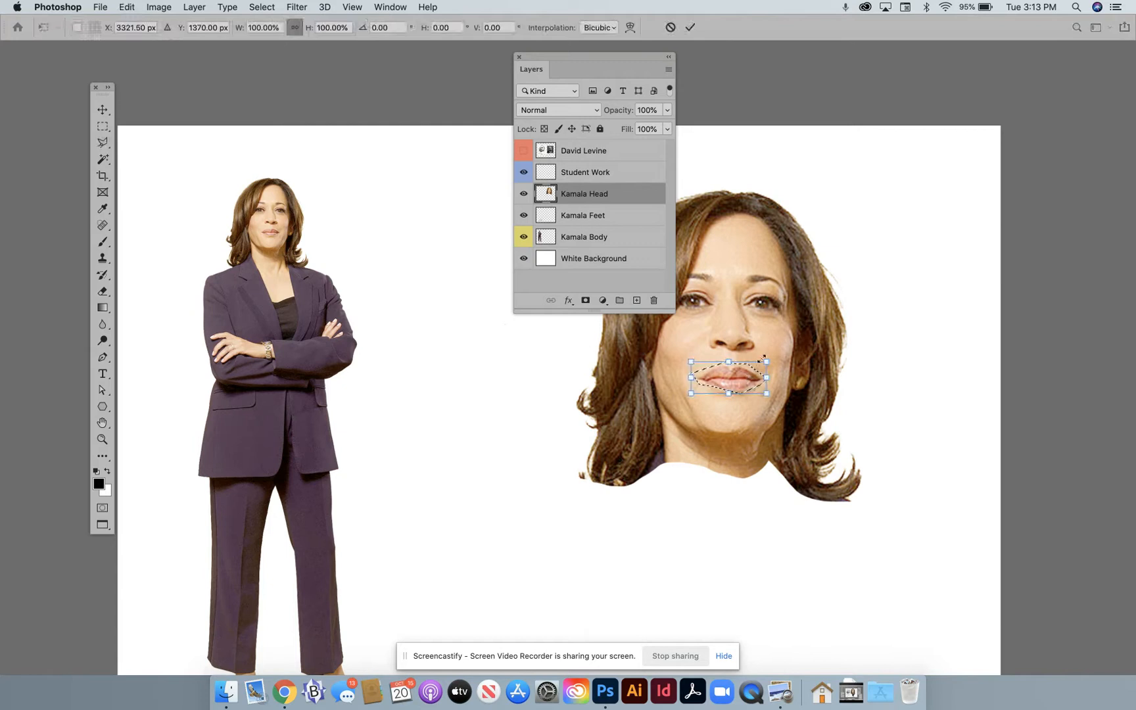
{"action": "left_click_drag", "start_coordinate": [766, 361], "coordinate": [777, 357]}
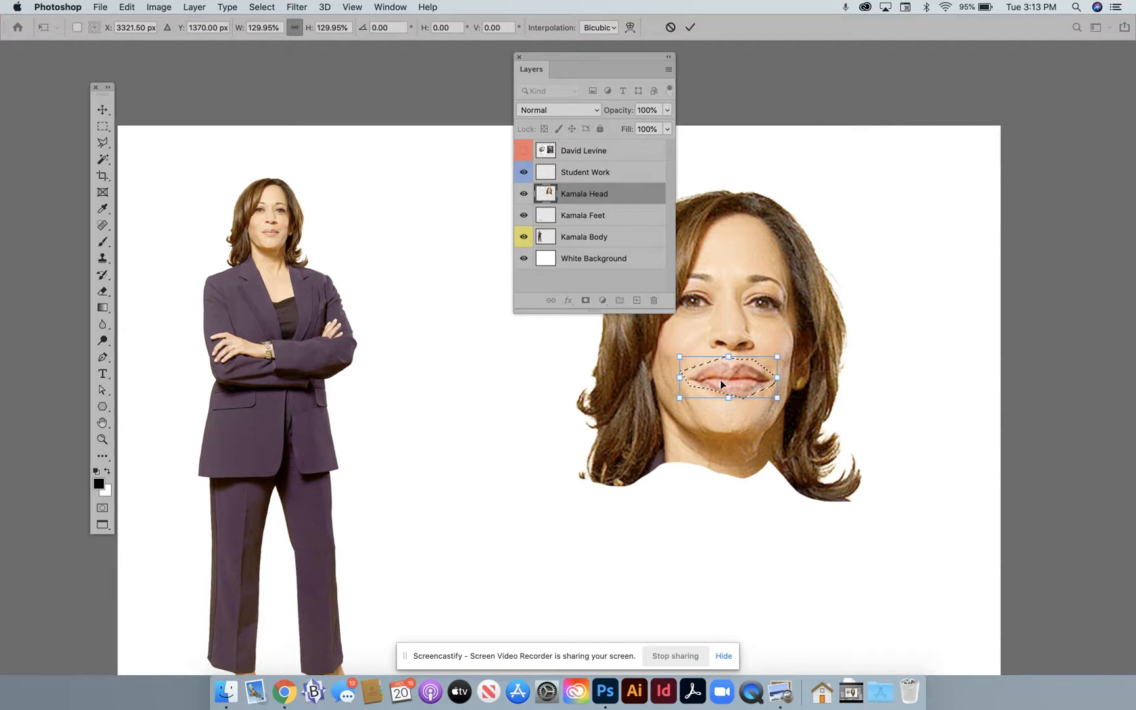
{"action": "key", "text": "Return"}
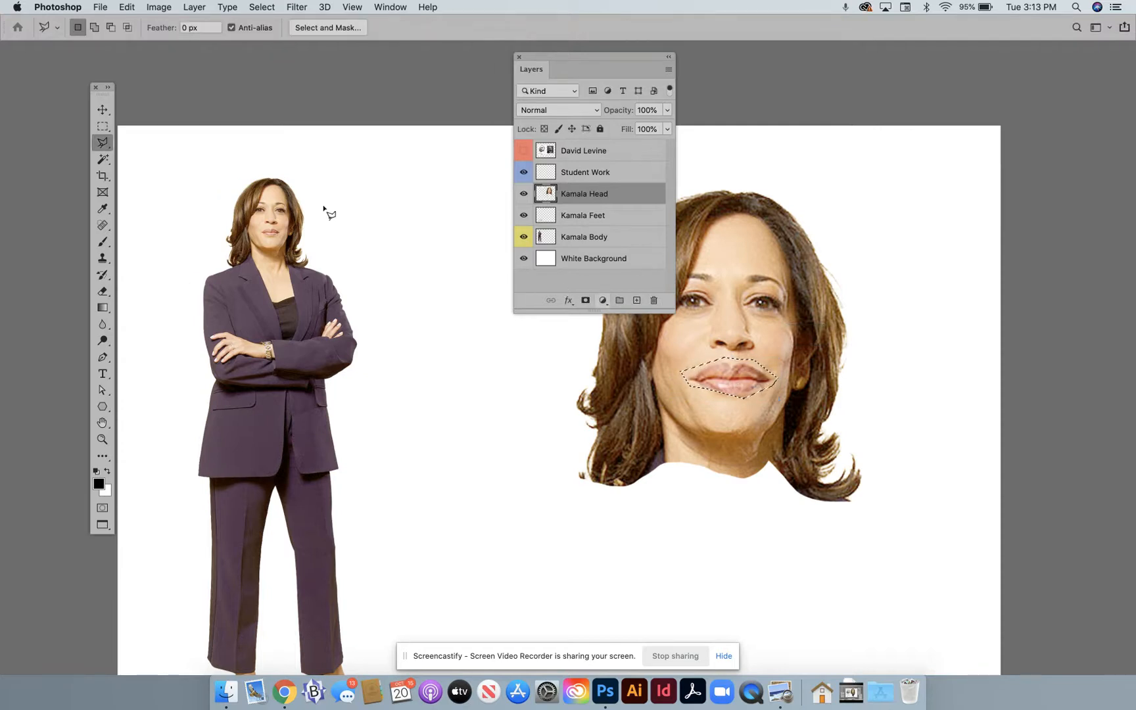
- Outline the viewer's-left eye on the Kamala Head layer with the freehand Lasso, scale it to about 130%, and deselect
{"action": "left_click", "coordinate": [99, 143]}
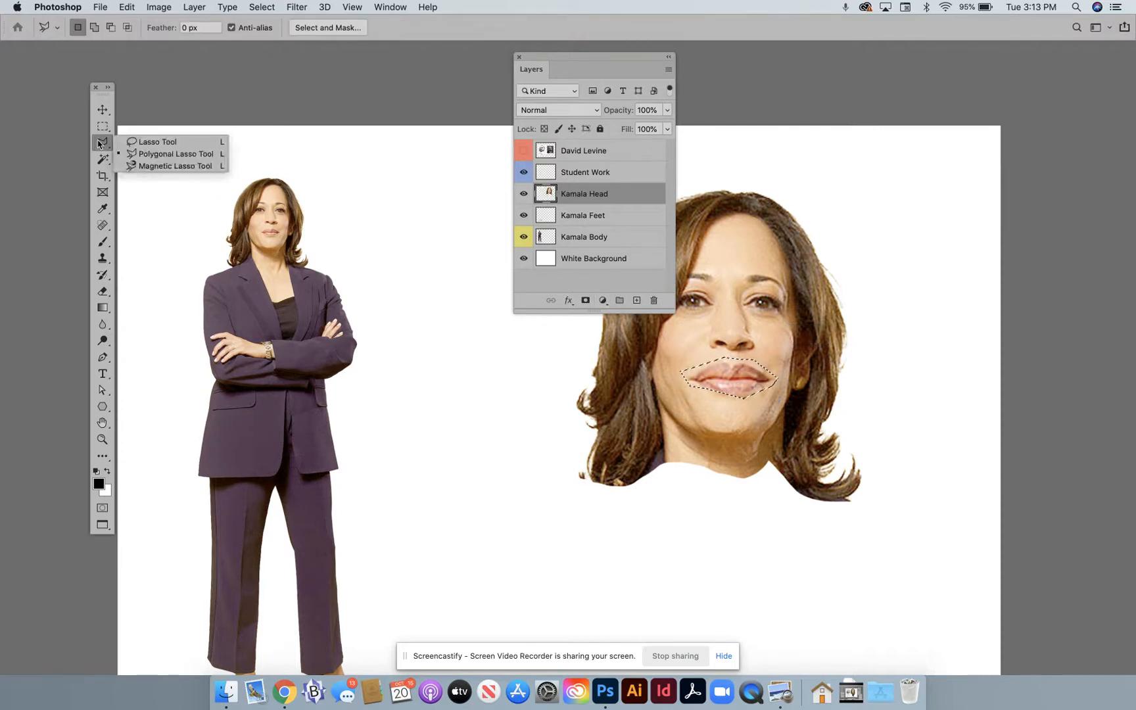
{"action": "left_click", "coordinate": [151, 142]}
{"action": "key", "text": "super+d"}
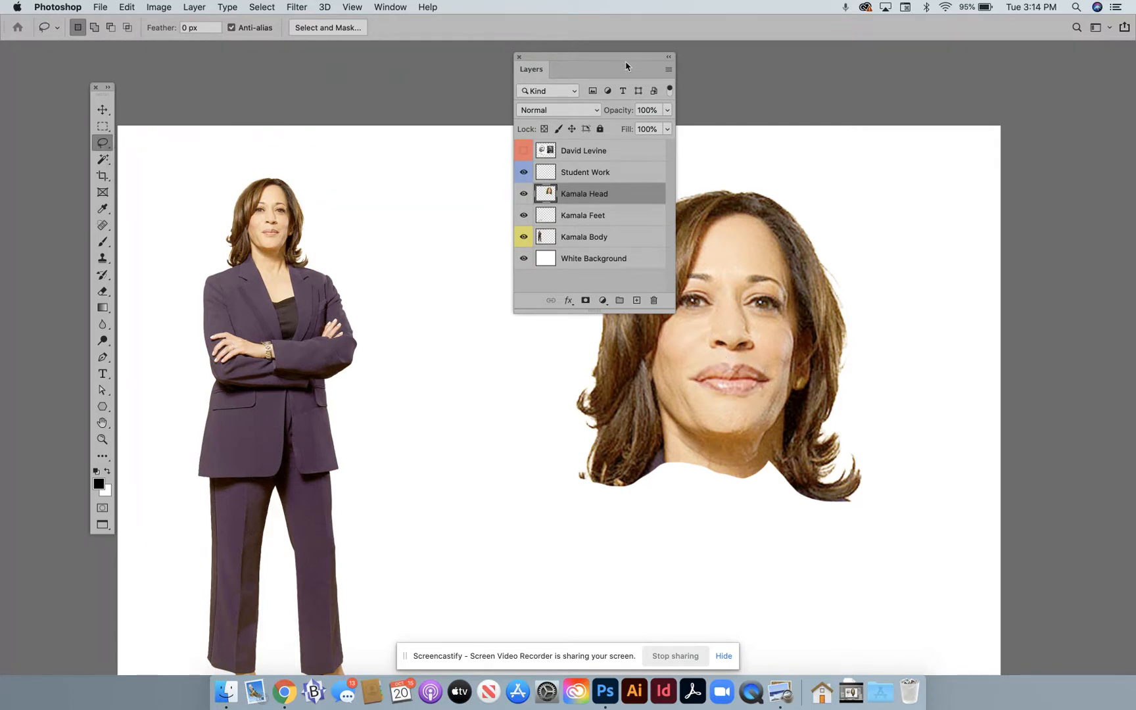
{"action": "left_click_drag", "start_coordinate": [627, 66], "coordinate": [577, 79]}
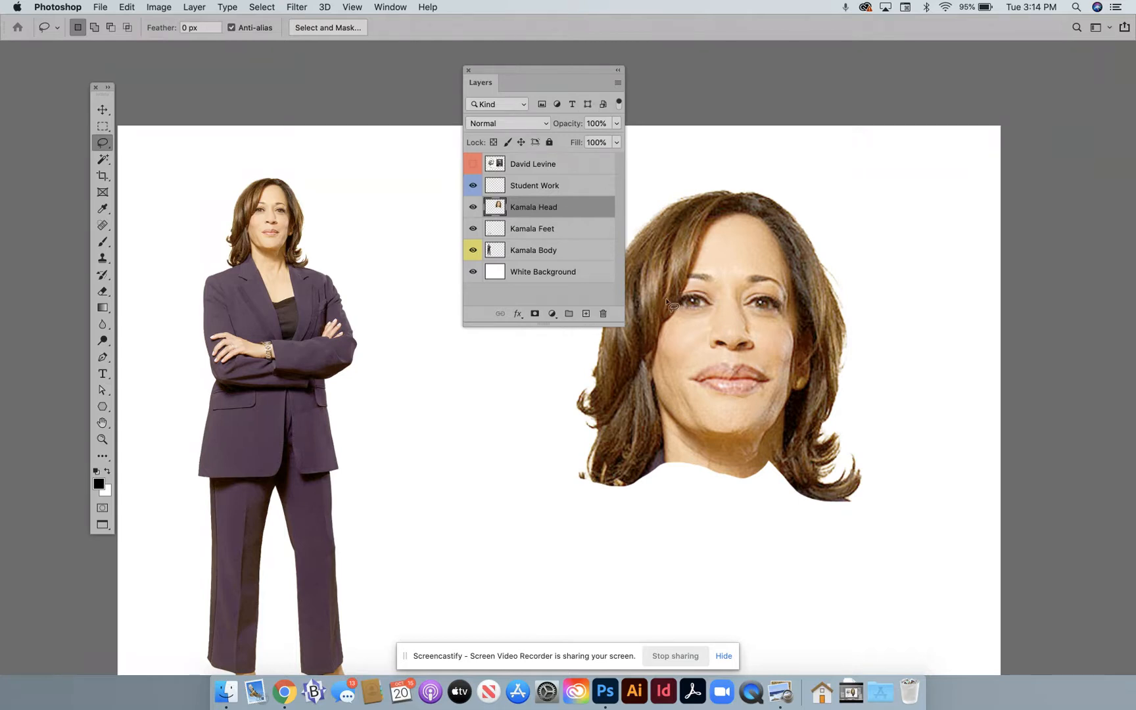
{"action": "mouse_move", "coordinate": [685, 290]}
{"action": "left_mouse_down"}
{"action": "mouse_move", "coordinate": [683, 292]}
{"action": "mouse_move", "coordinate": [704, 291]}
{"action": "mouse_move", "coordinate": [717, 304]}
{"action": "mouse_move", "coordinate": [687, 318]}
{"action": "left_mouse_up"}
{"action": "key", "text": "super+t"}
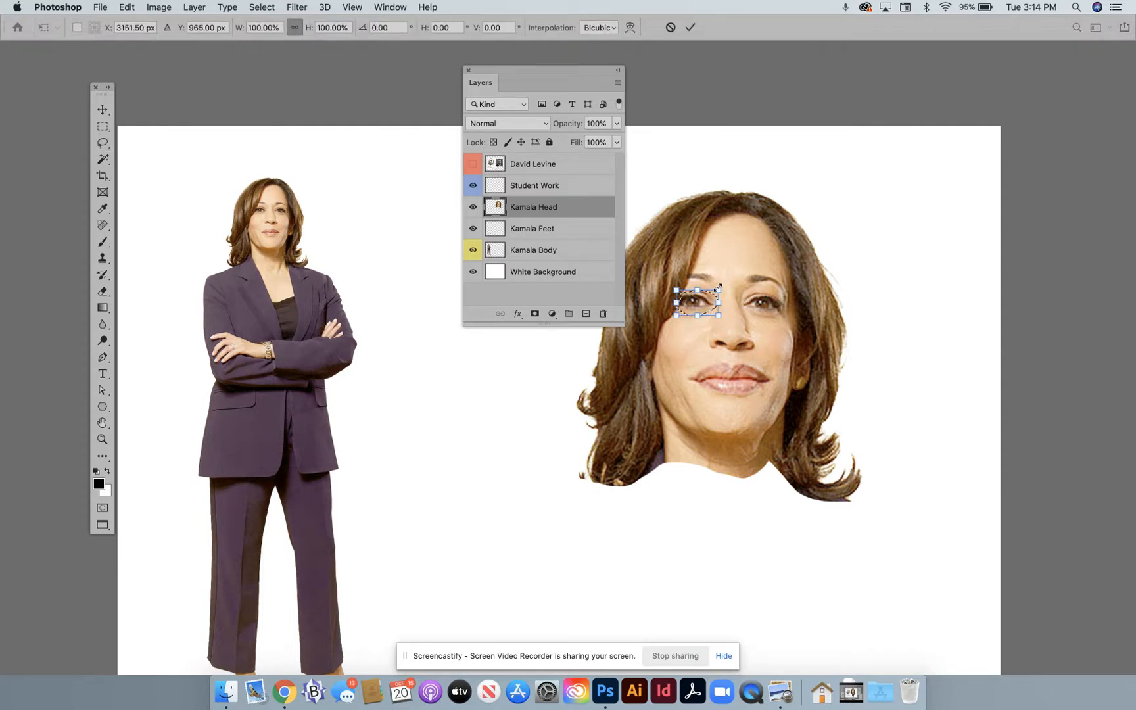
{"action": "left_click_drag", "start_coordinate": [719, 287], "coordinate": [723, 283]}
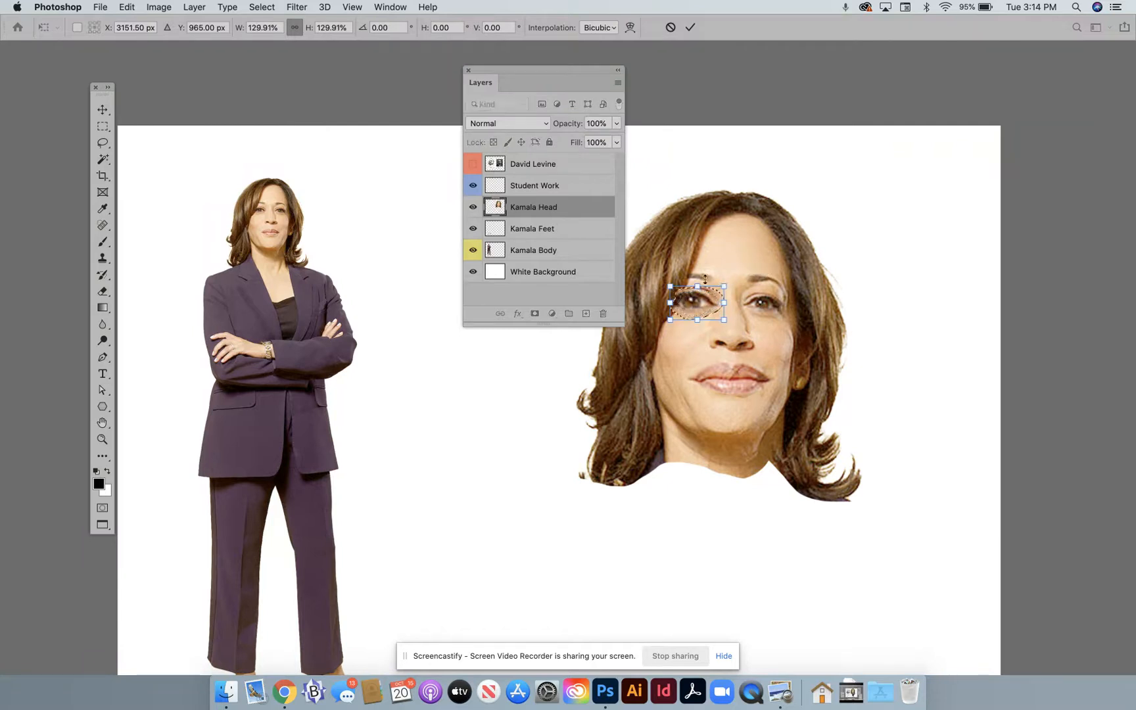
{"action": "left_click", "coordinate": [102, 126]}
{"action": "left_click", "coordinate": [343, 217]}
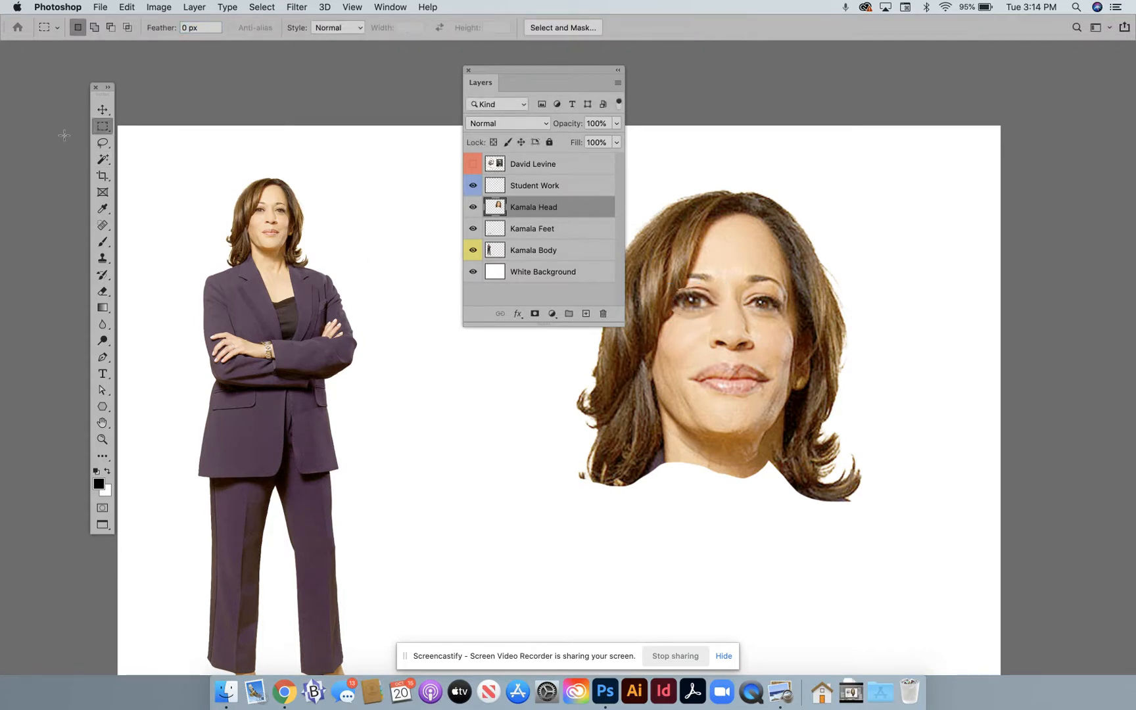
- Outline the viewer's-right eye on the enlarged head with the freehand Lasso, scale it to about 129%, and deselect
{"action": "left_click", "coordinate": [102, 146]}
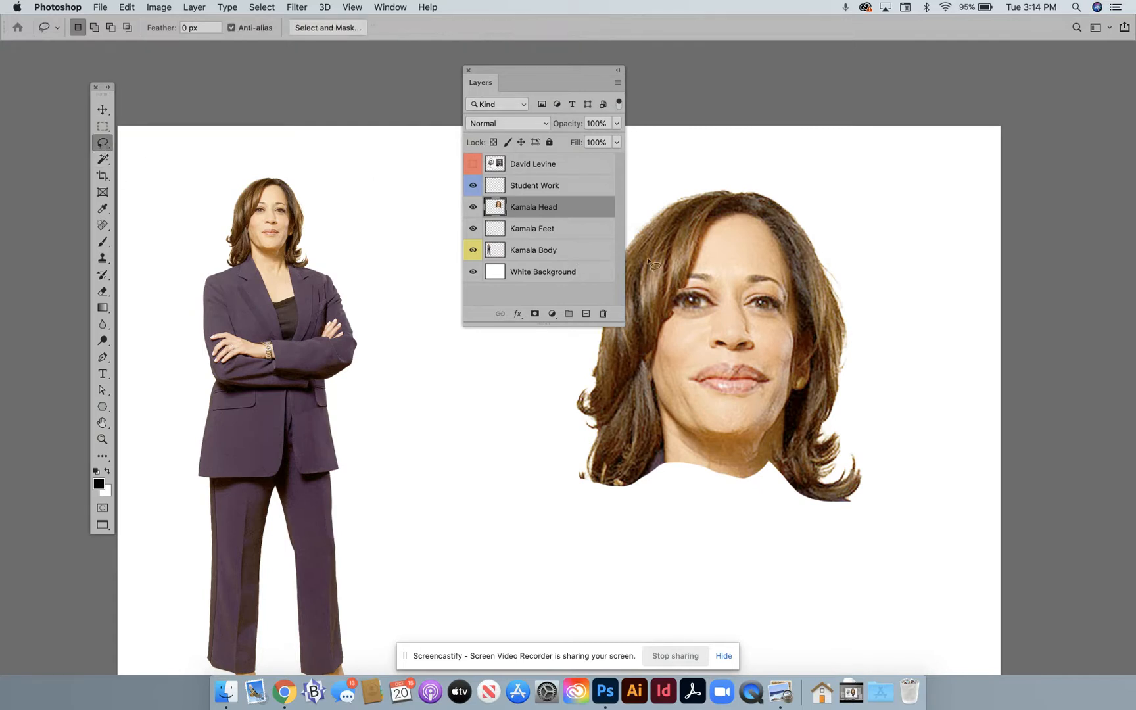
{"action": "mouse_move", "coordinate": [739, 304]}
{"action": "left_mouse_down"}
{"action": "mouse_move", "coordinate": [789, 312]}
{"action": "mouse_move", "coordinate": [777, 296]}
{"action": "mouse_move", "coordinate": [741, 304]}
{"action": "left_mouse_up"}
{"action": "key", "text": "super+t"}
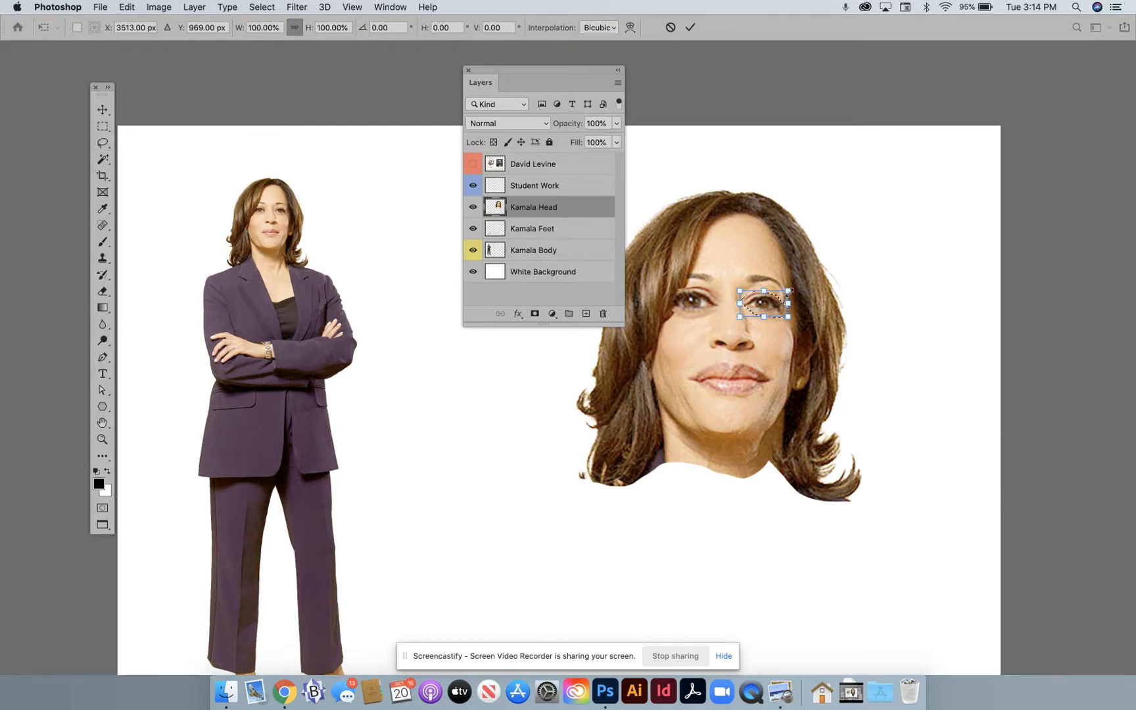
{"action": "left_click_drag", "start_coordinate": [788, 289], "coordinate": [795, 286]}
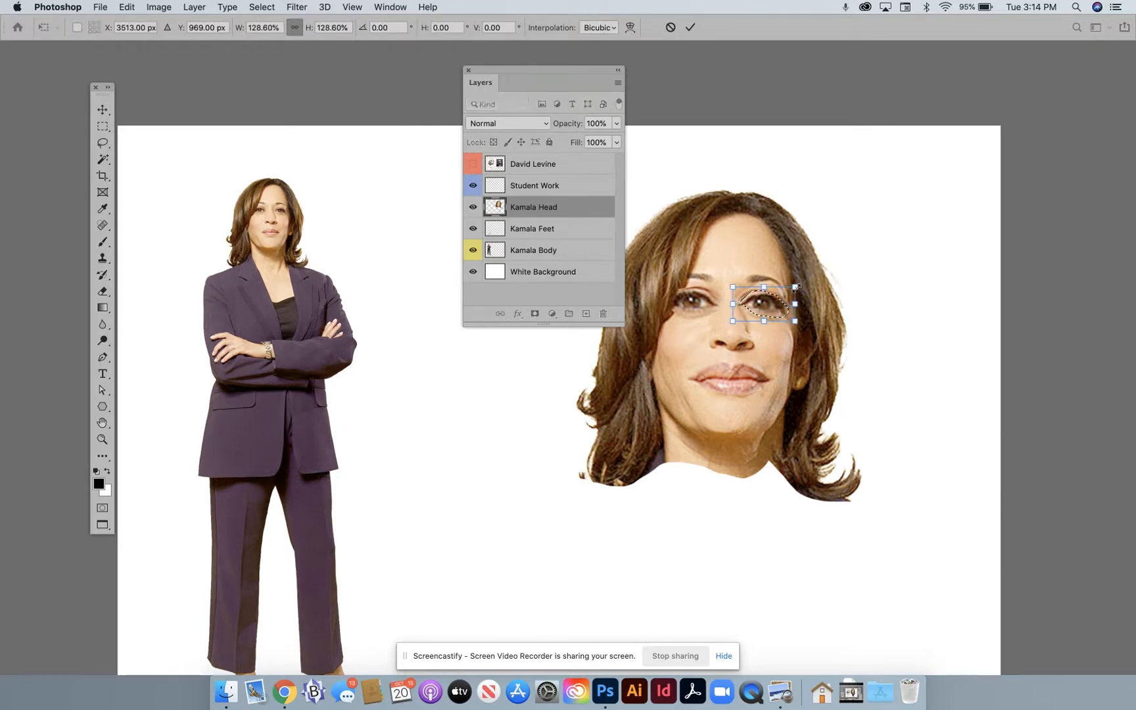
{"action": "left_click", "coordinate": [102, 127]}
{"action": "left_click", "coordinate": [220, 166]}
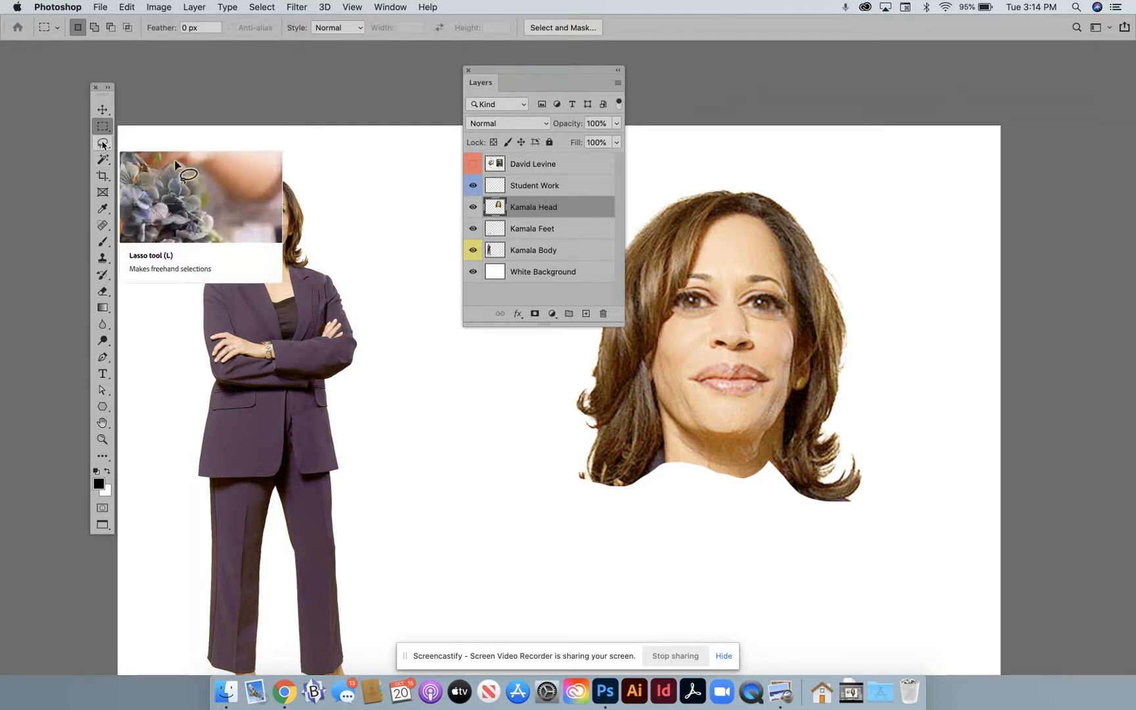
- Outline the viewer's-right eyebrow with the Lasso, scale it to about 113%, rotate it about -21°, and deselect
{"action": "left_click", "coordinate": [102, 143]}
{"action": "mouse_move", "coordinate": [756, 271]}
{"action": "left_mouse_down"}
{"action": "mouse_move", "coordinate": [741, 277]}
{"action": "mouse_move", "coordinate": [767, 285]}
{"action": "left_mouse_up"}
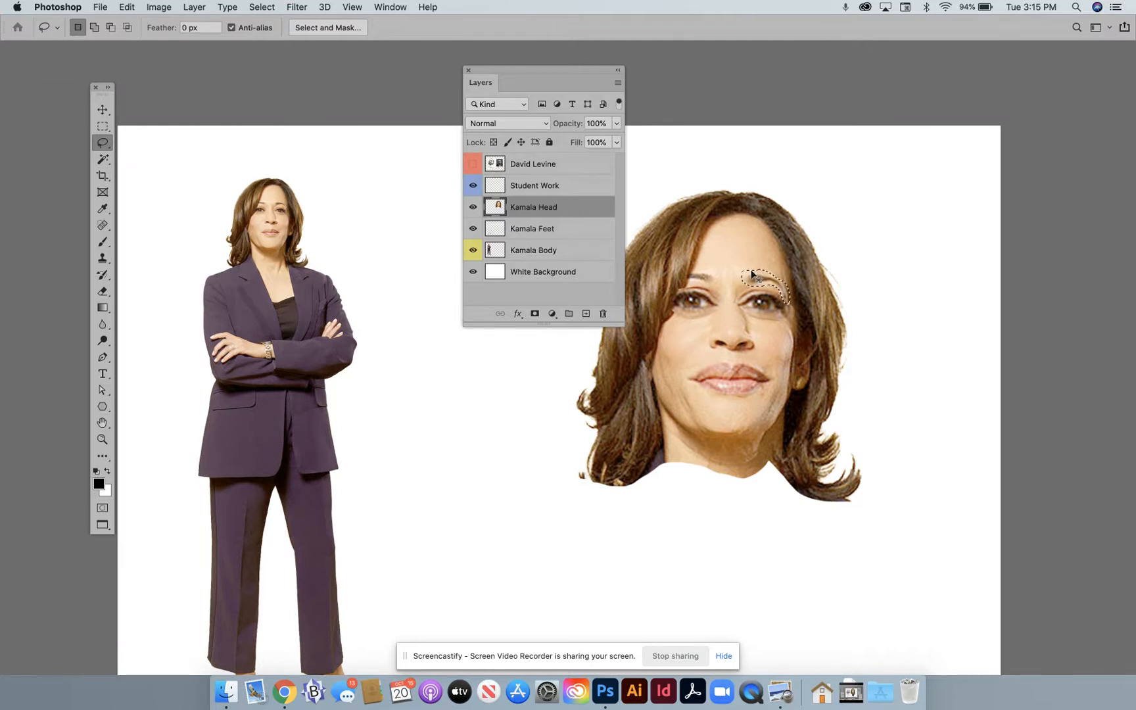
{"action": "key", "text": "super+t"}
{"action": "left_click_drag", "start_coordinate": [741, 270], "coordinate": [733, 266]}
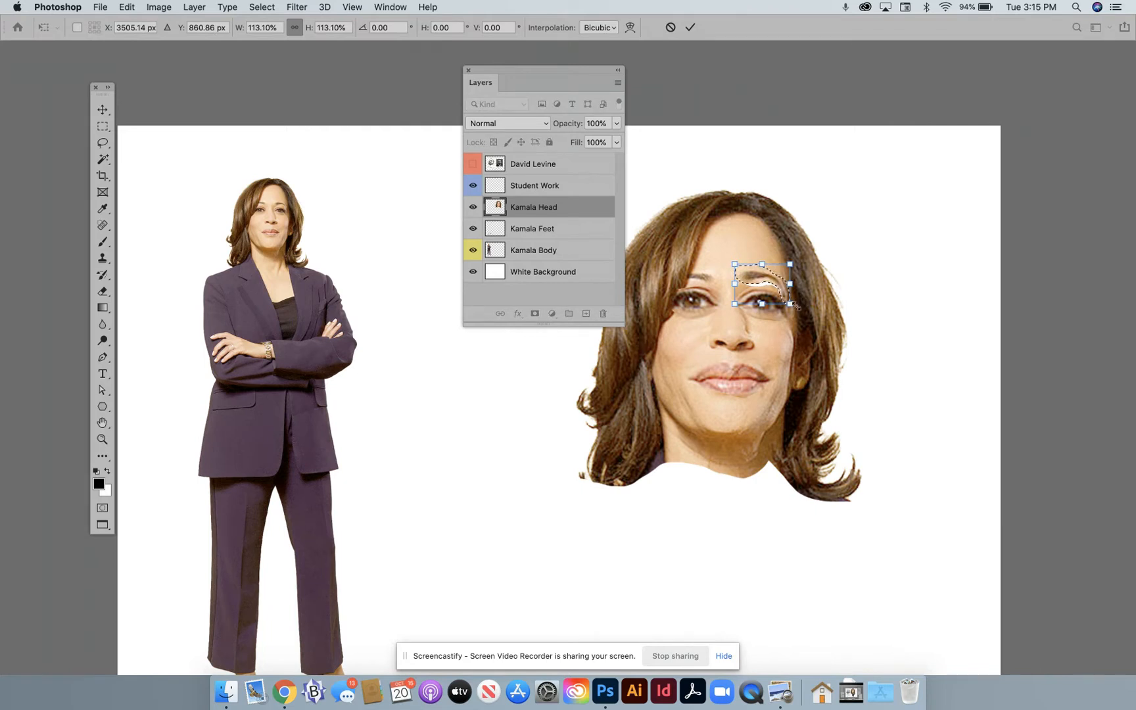
{"action": "left_click_drag", "start_coordinate": [798, 303], "coordinate": [803, 290]}
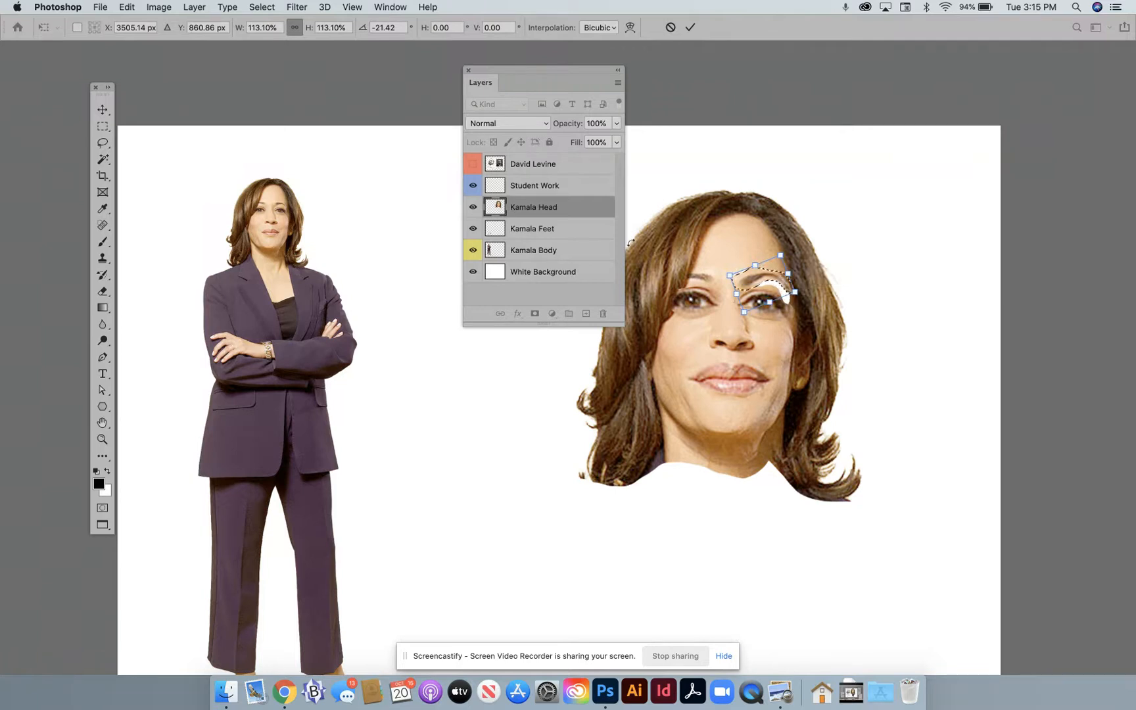
{"action": "left_click", "coordinate": [101, 124]}
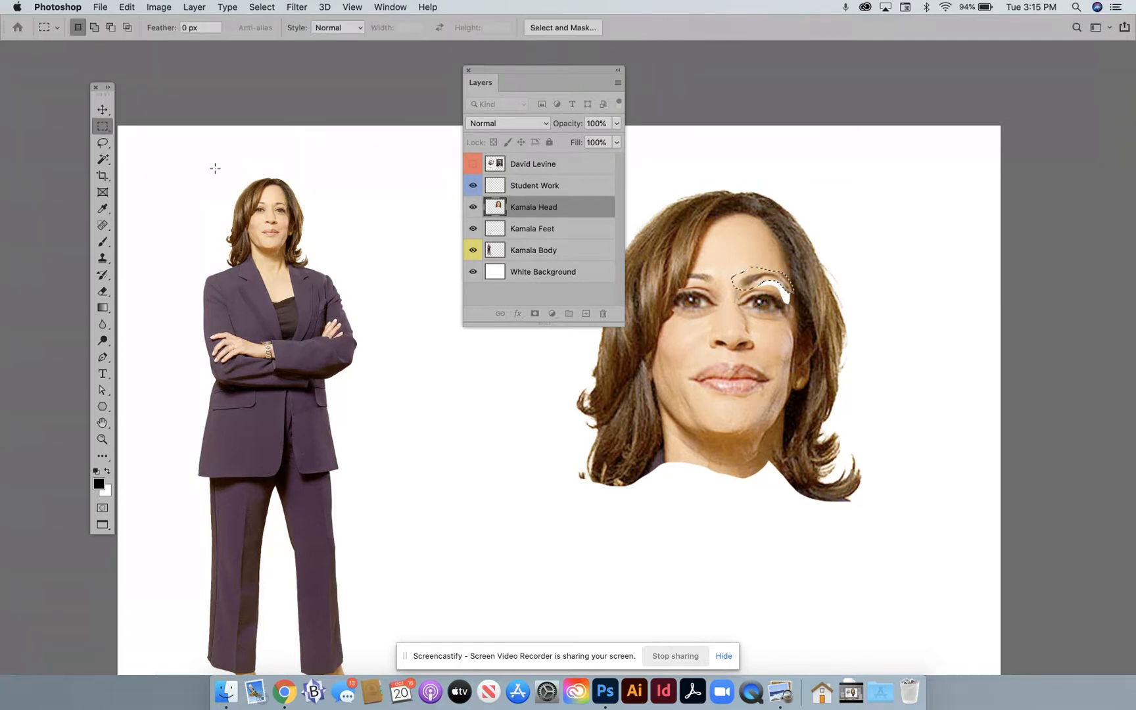
{"action": "left_click", "coordinate": [256, 174]}
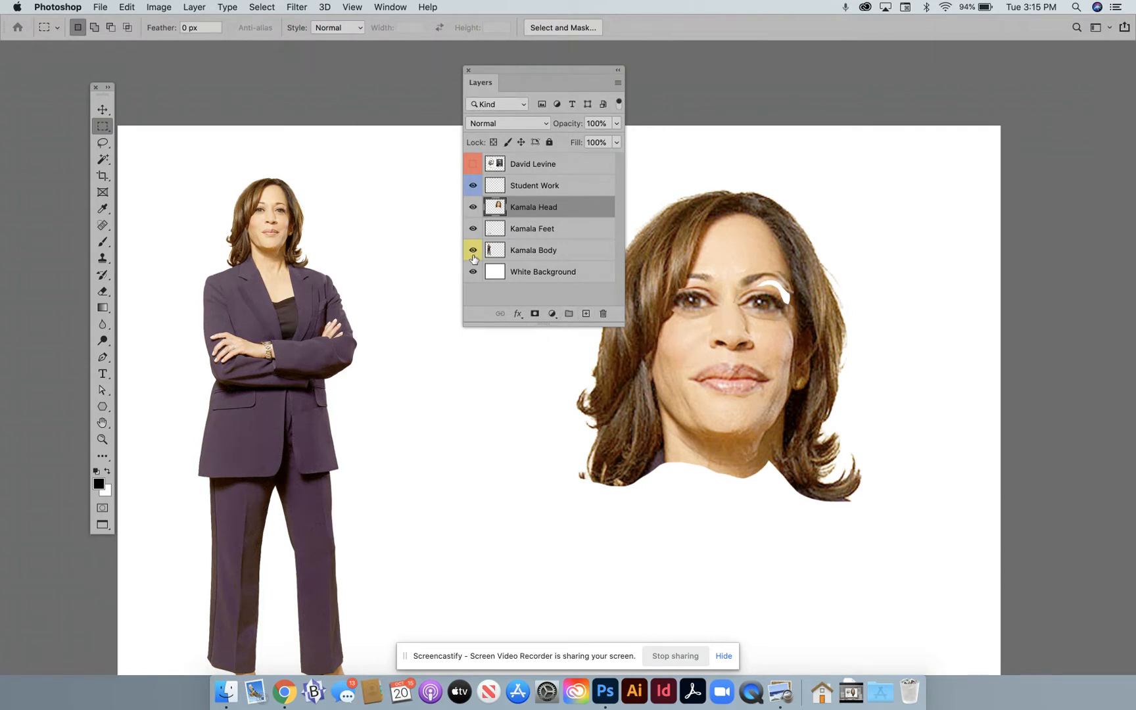
- Delete the original small head from the Kamala Body layer using a rectangular selection
{"action": "left_click", "coordinate": [526, 255]}
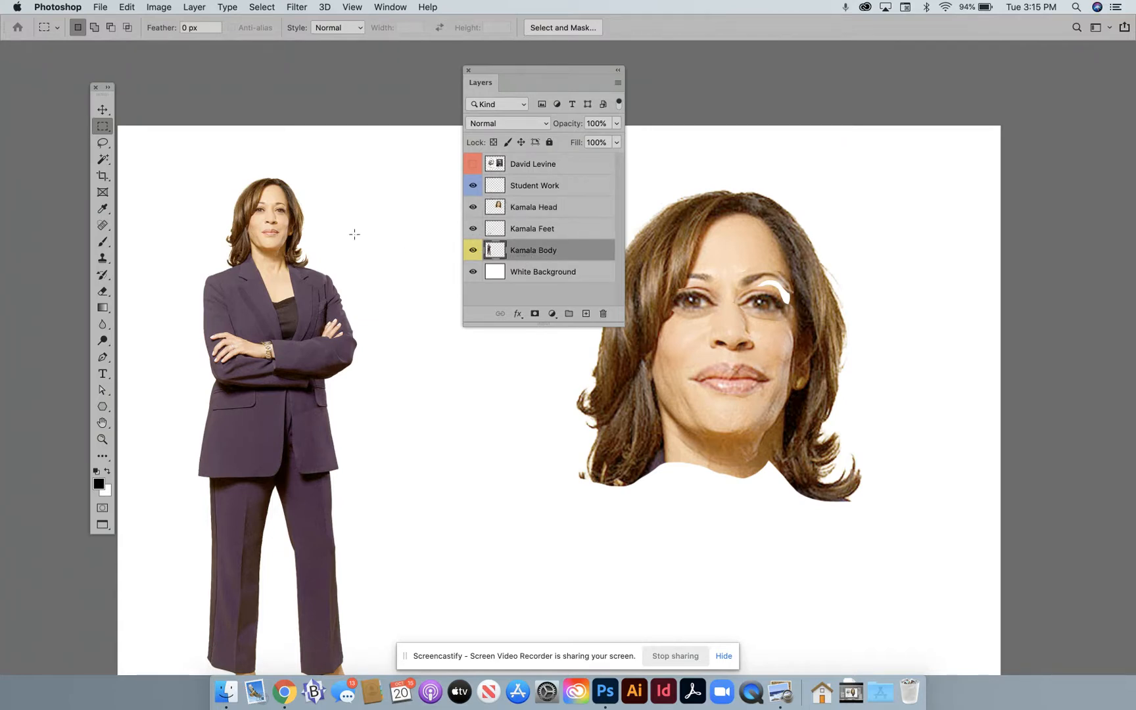
{"action": "left_click_drag", "start_coordinate": [195, 162], "coordinate": [344, 267]}
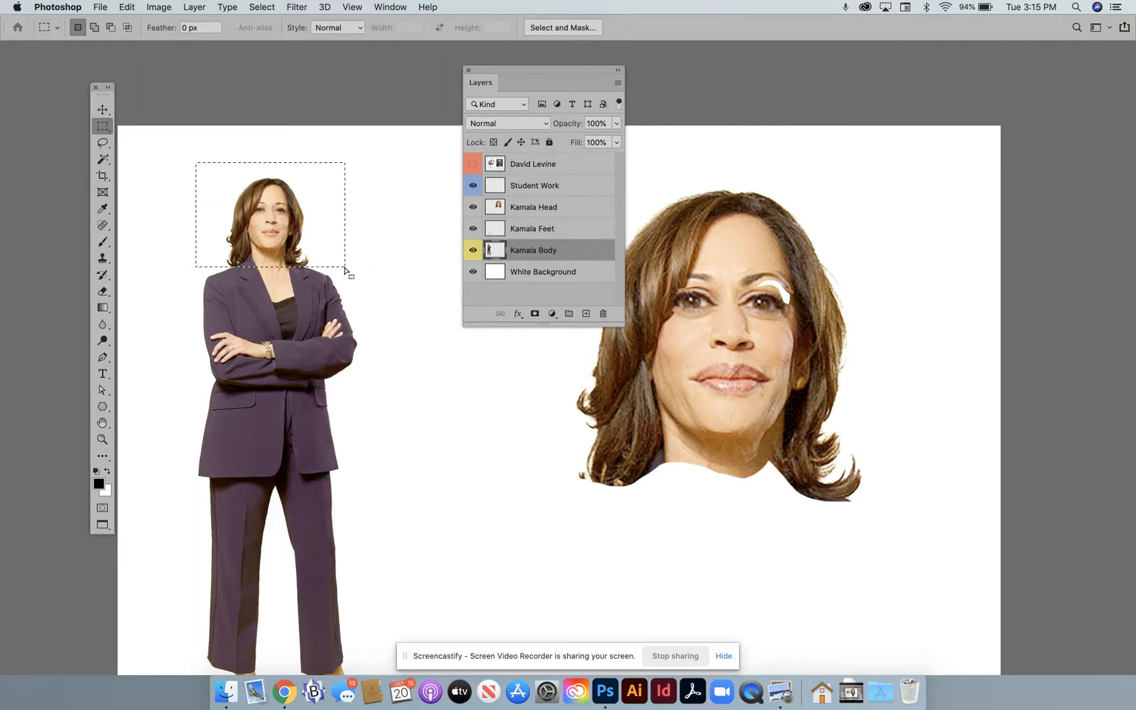
{"action": "key", "text": "Delete"}
- Delete both original feet from the Kamala Body layer with rectangular selections, and hide the Kamala Feet layer
{"action": "scroll", "coordinate": [378, 316], "scroll_direction": "down", "scroll_amount": 10}
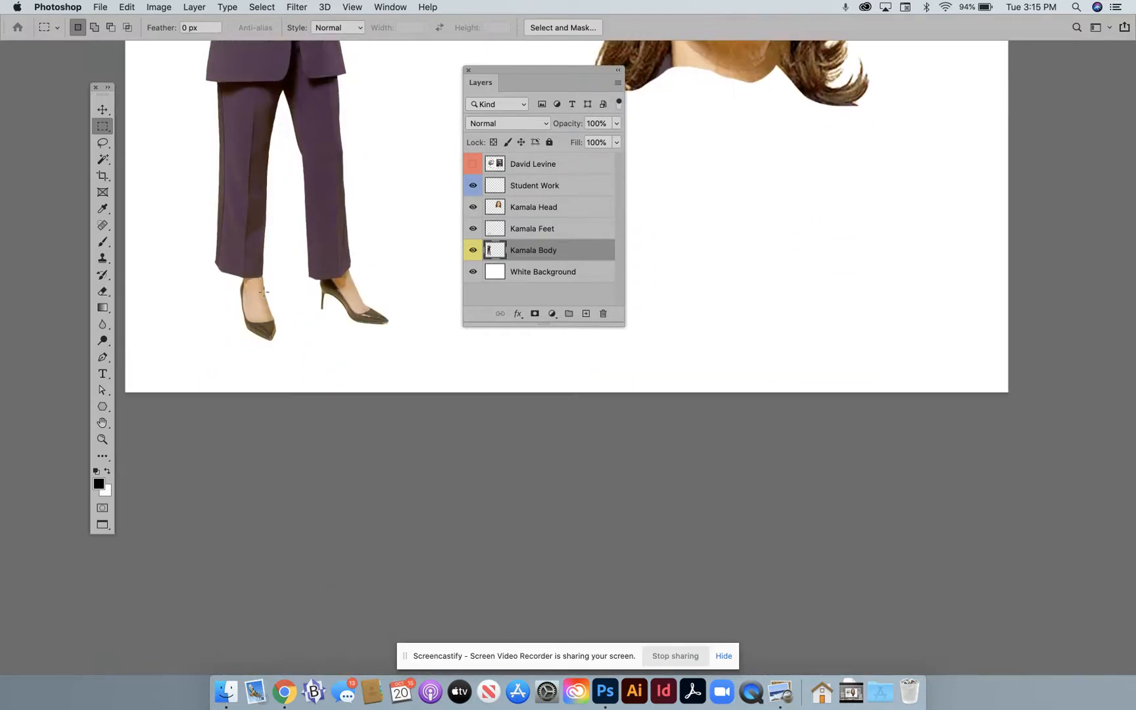
{"action": "left_click_drag", "start_coordinate": [232, 277], "coordinate": [301, 363]}
{"action": "left_click", "coordinate": [315, 279]}
{"action": "left_click_drag", "start_coordinate": [315, 280], "coordinate": [411, 339]}
{"action": "left_click", "coordinate": [472, 228]}
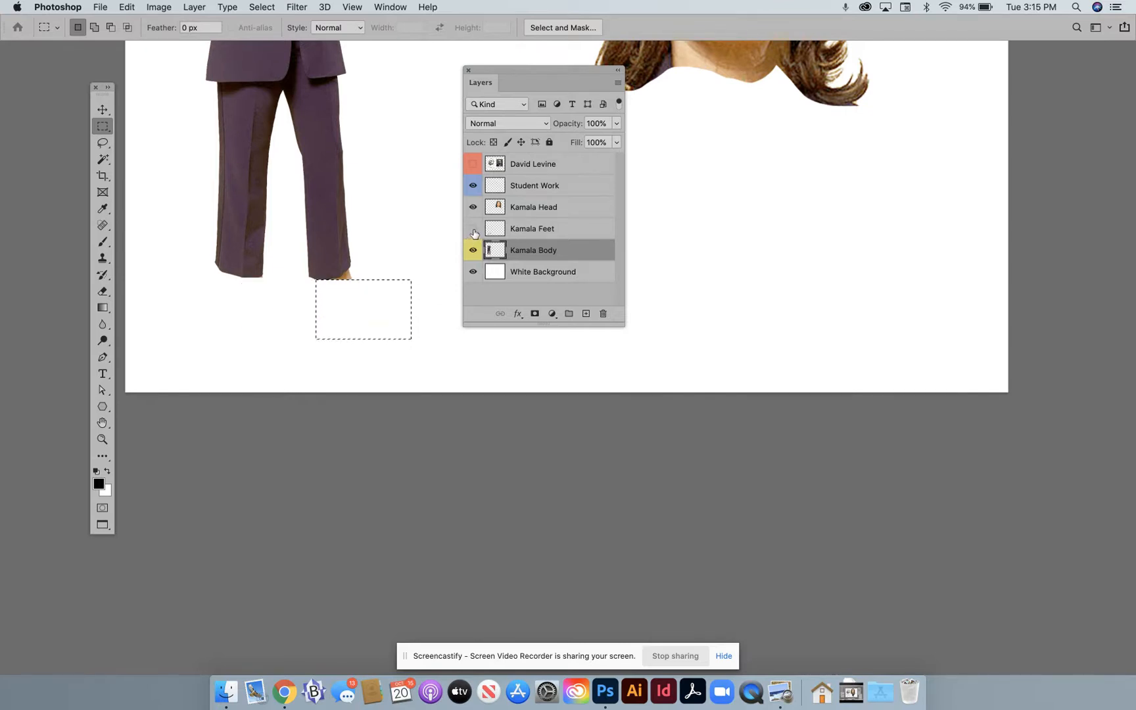
{"action": "left_click", "coordinate": [393, 257]}
- Free-transform the Kamala Body layer, shift the body slightly up and toward the head, and try to squash it from its upper edge
{"action": "scroll", "coordinate": [375, 246], "scroll_direction": "up", "scroll_amount": 5}
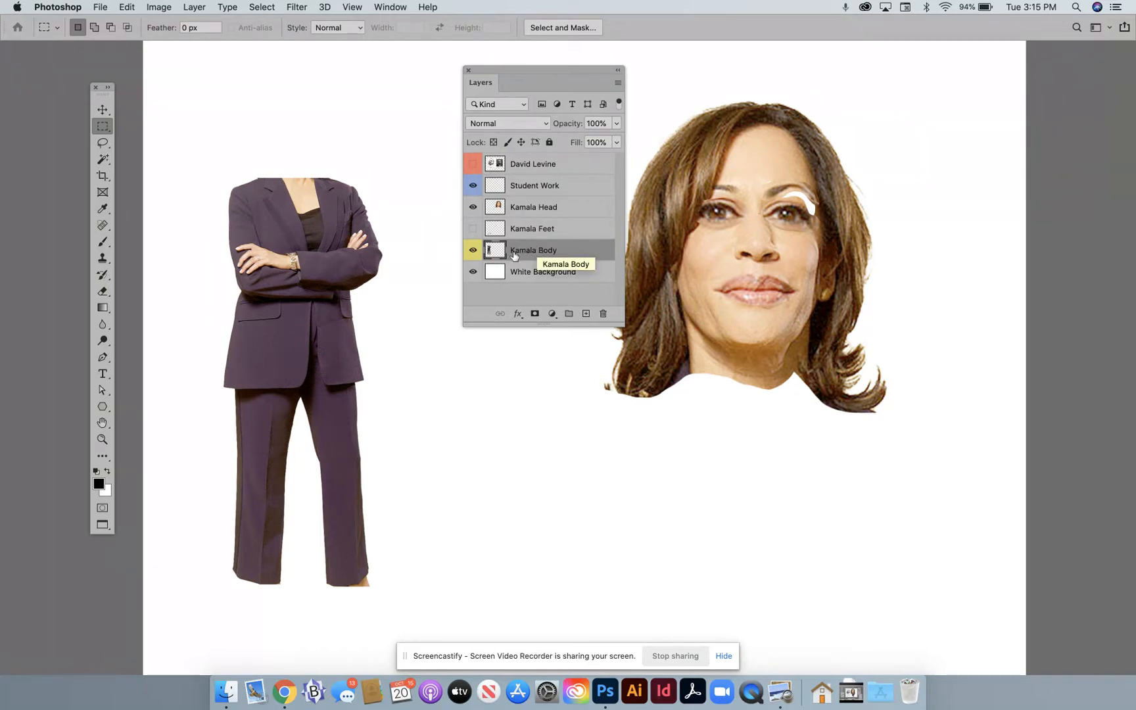
{"action": "key", "text": "ctrl+t"}
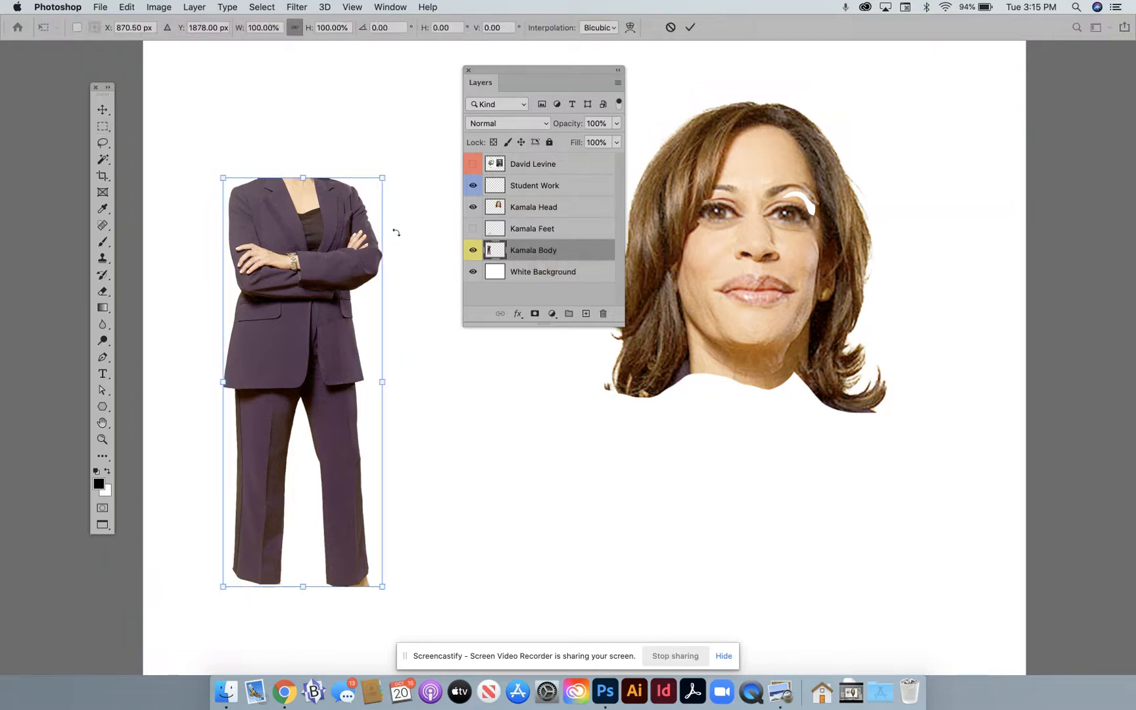
{"action": "left_click_drag", "start_coordinate": [358, 243], "coordinate": [405, 229]}
{"action": "left_click_drag", "start_coordinate": [368, 162], "coordinate": [367, 162]}
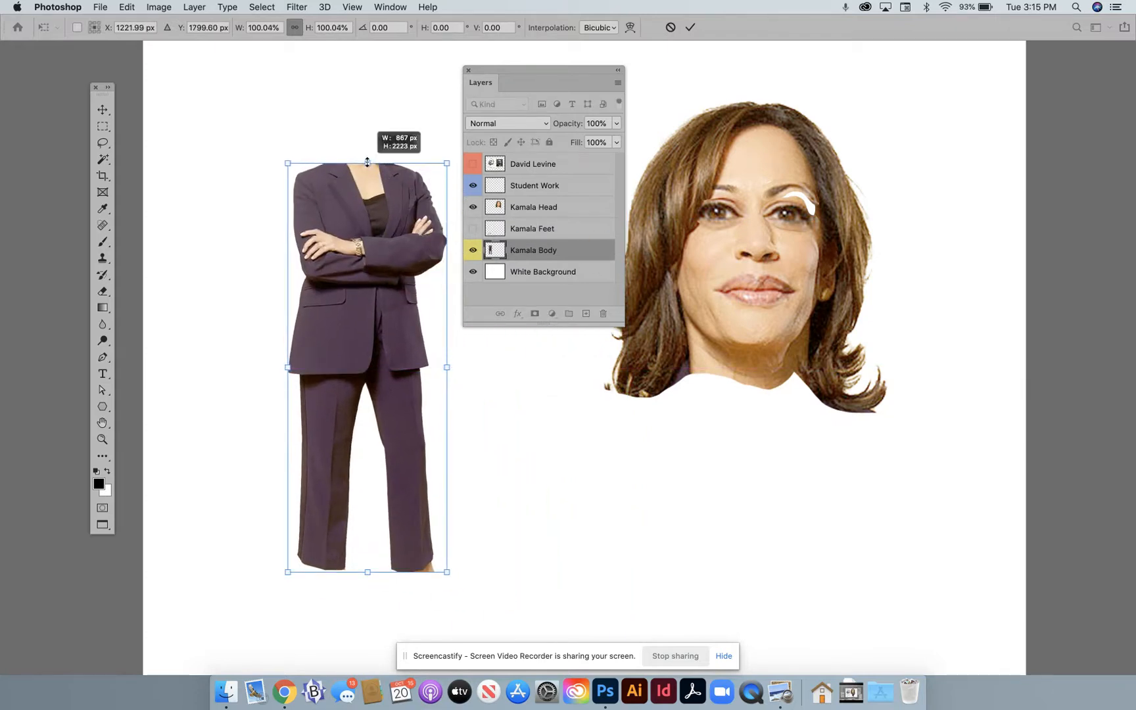
{"action": "left_click_drag", "start_coordinate": [368, 161], "coordinate": [368, 162]}
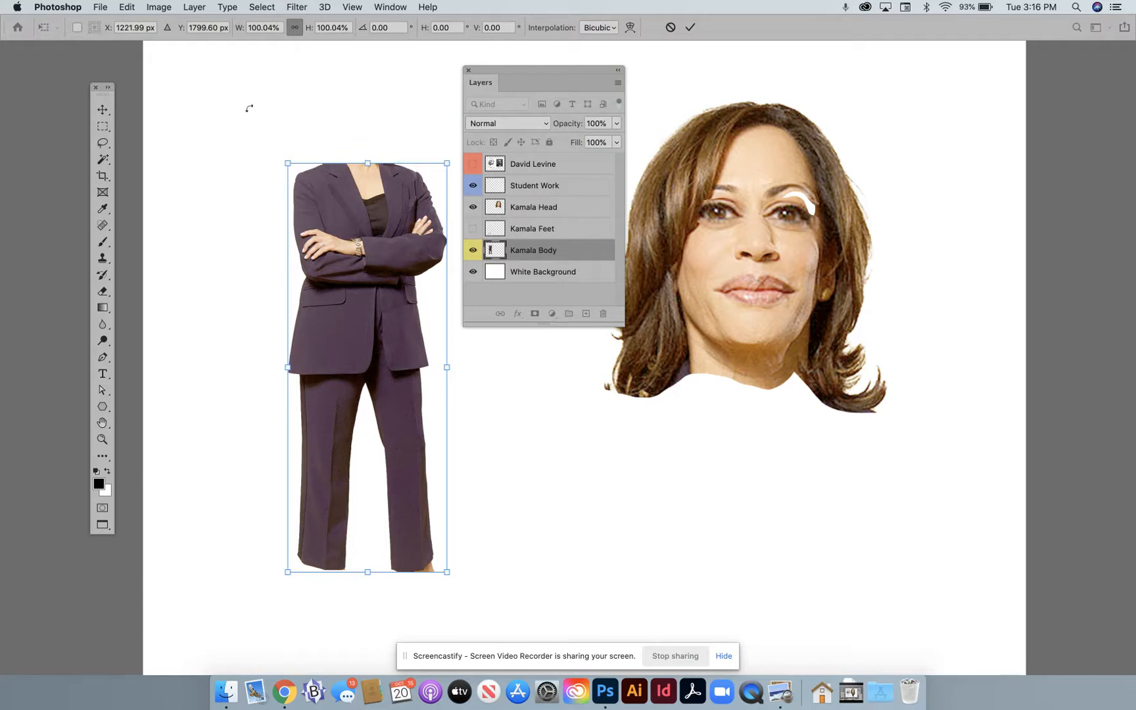
- Distort the body to about 55% height and taper the trouser legs by bringing both lower corners inward
{"action": "left_click", "coordinate": [127, 7]}
{"action": "mouse_move", "coordinate": [216, 301]}
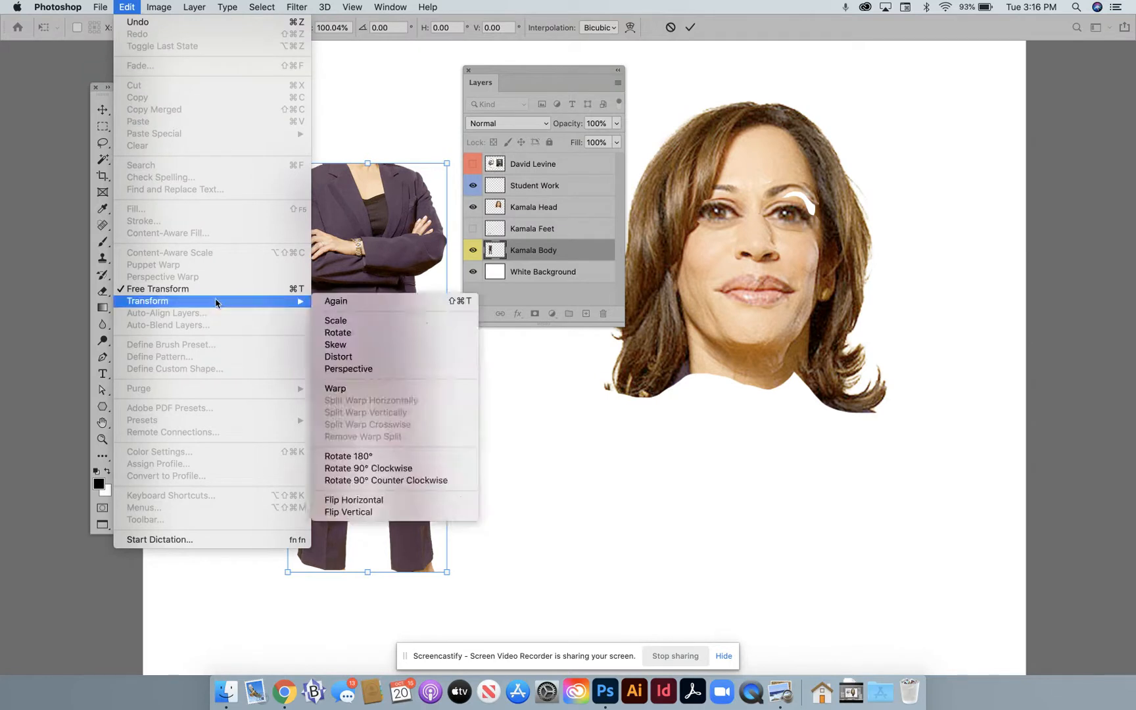
{"action": "left_click", "coordinate": [350, 357]}
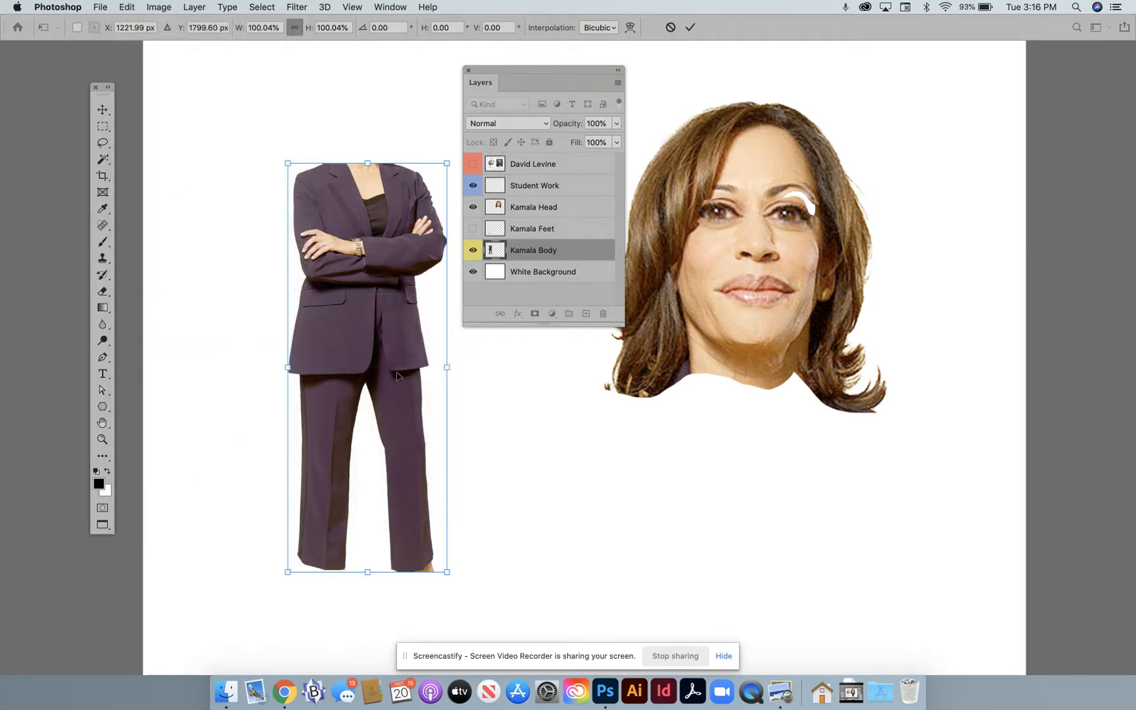
{"action": "left_click_drag", "start_coordinate": [368, 164], "coordinate": [372, 341]}
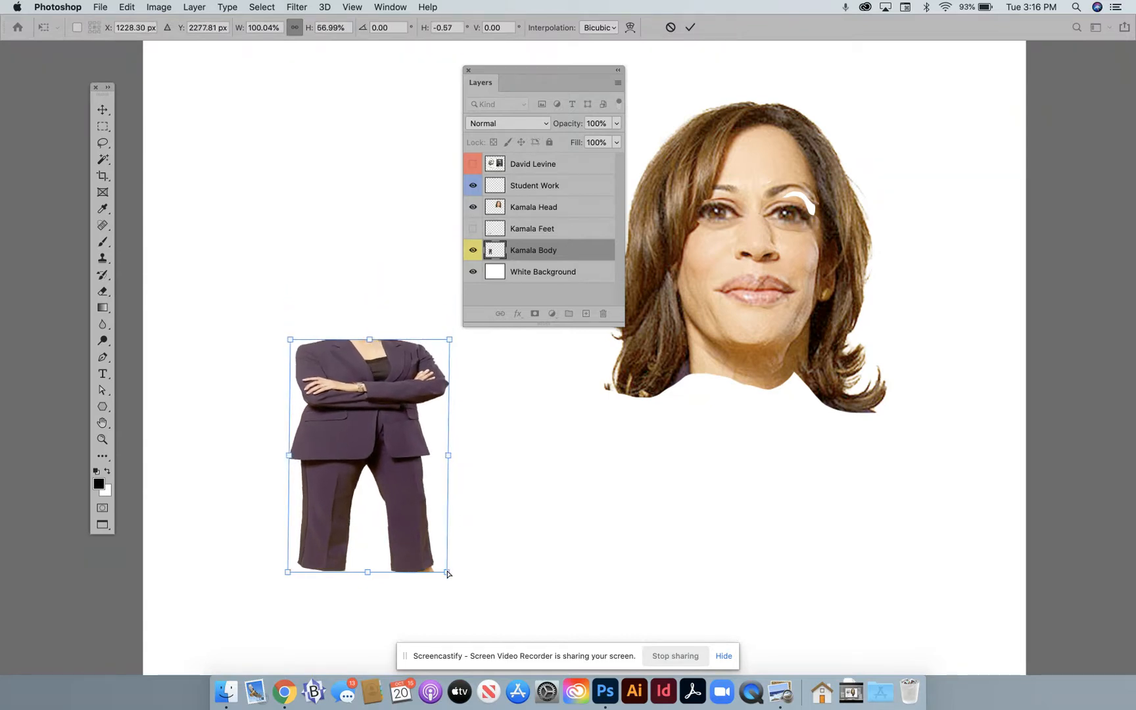
{"action": "left_click_drag", "start_coordinate": [447, 573], "coordinate": [399, 564]}
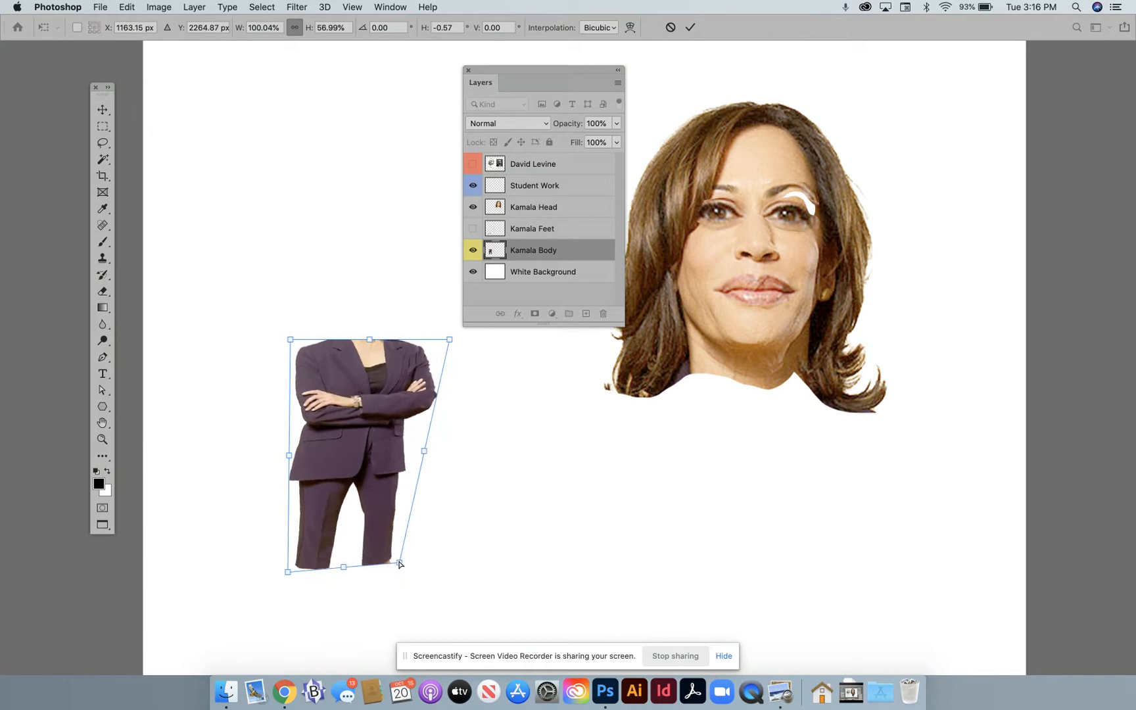
{"action": "left_click_drag", "start_coordinate": [287, 571], "coordinate": [322, 564]}
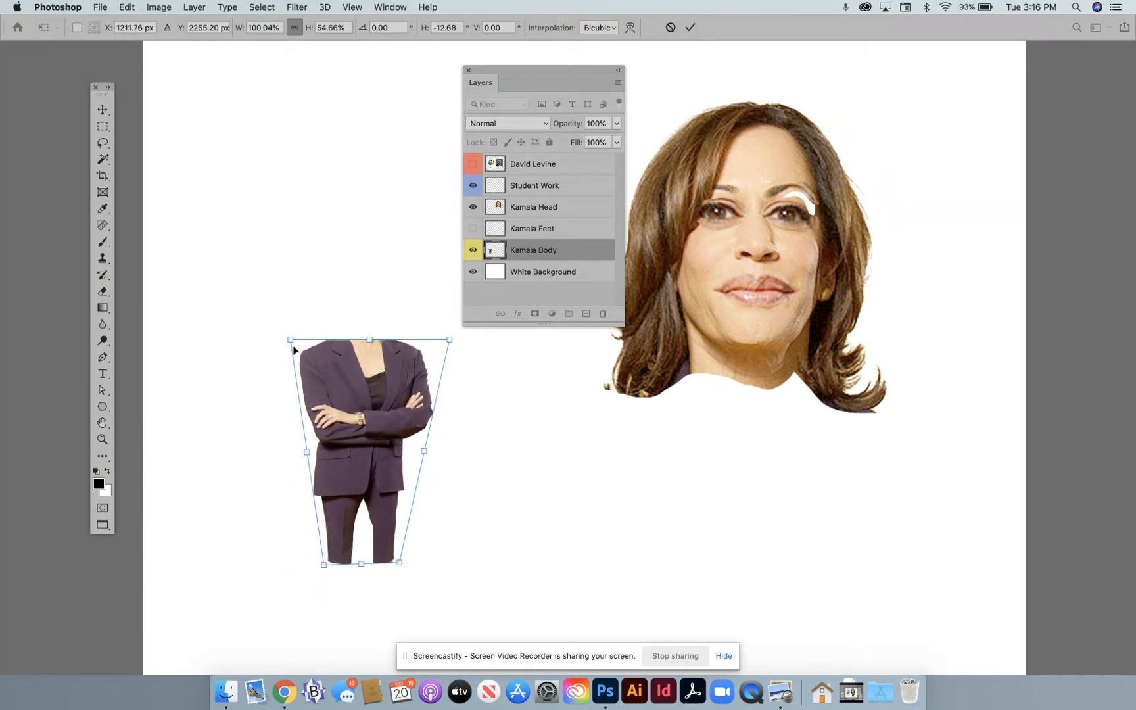
- Widen the shoulder end of the body to about 137% width by pulling both upper corners outward, and apply the distortion
{"action": "left_click_drag", "start_coordinate": [289, 340], "coordinate": [275, 341]}
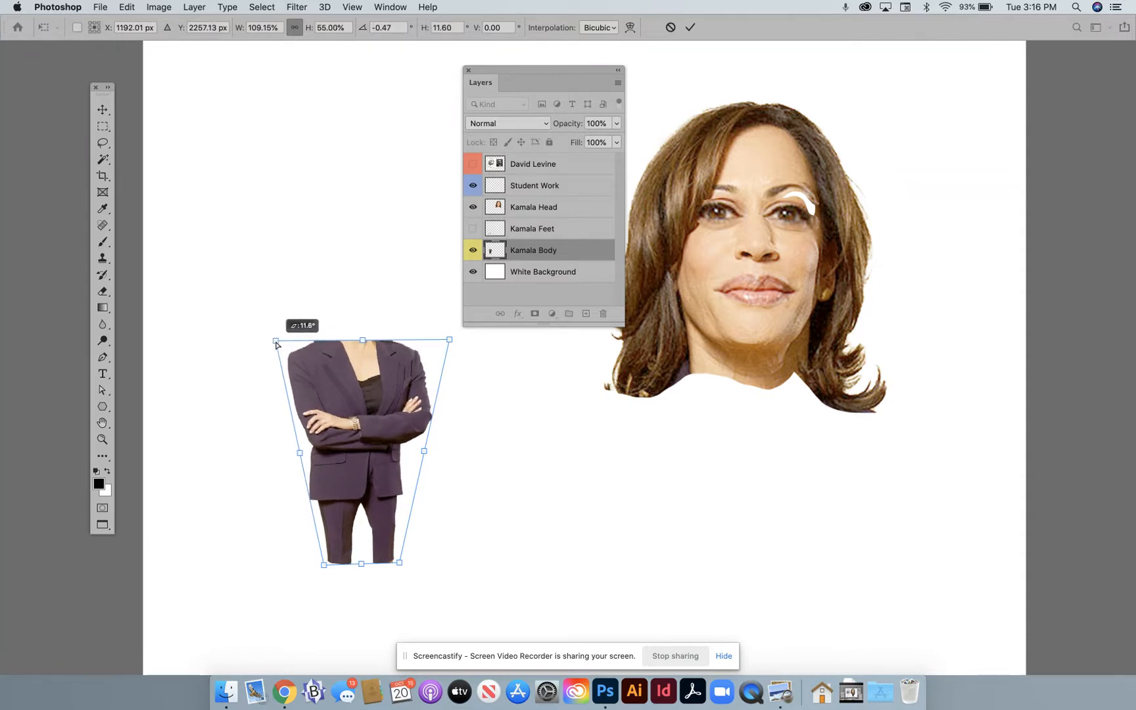
{"action": "left_click_drag", "start_coordinate": [451, 342], "coordinate": [467, 343]}
{"action": "left_click_drag", "start_coordinate": [276, 343], "coordinate": [249, 343]}
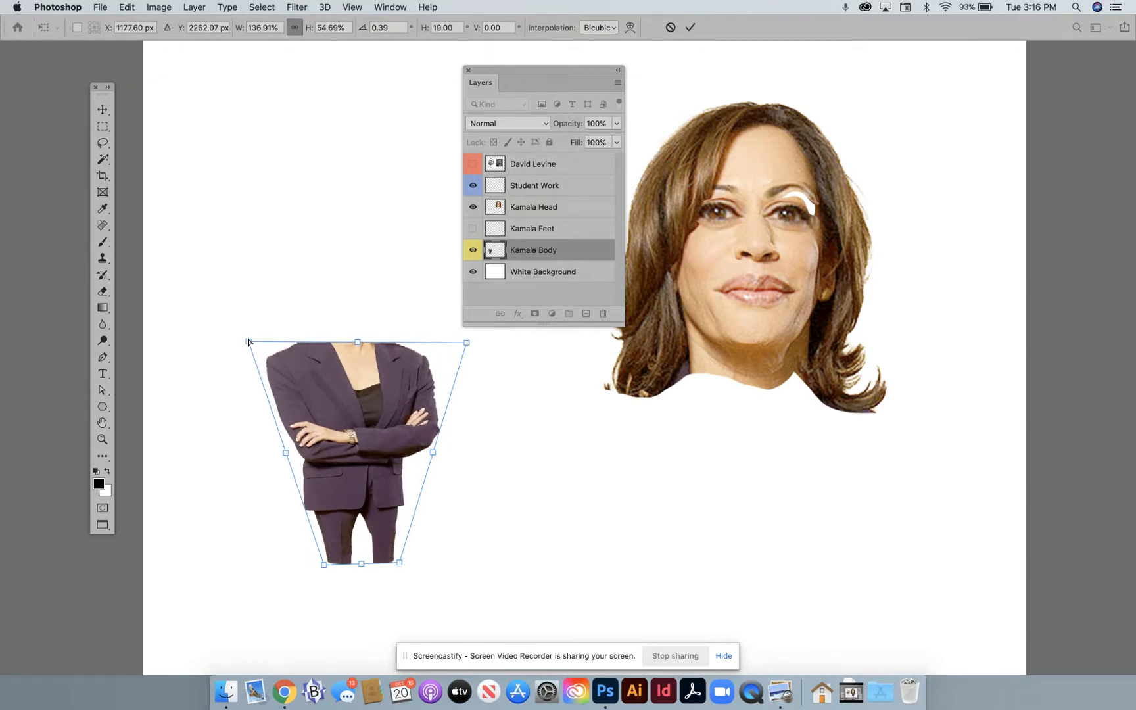
{"action": "left_click", "coordinate": [102, 109]}
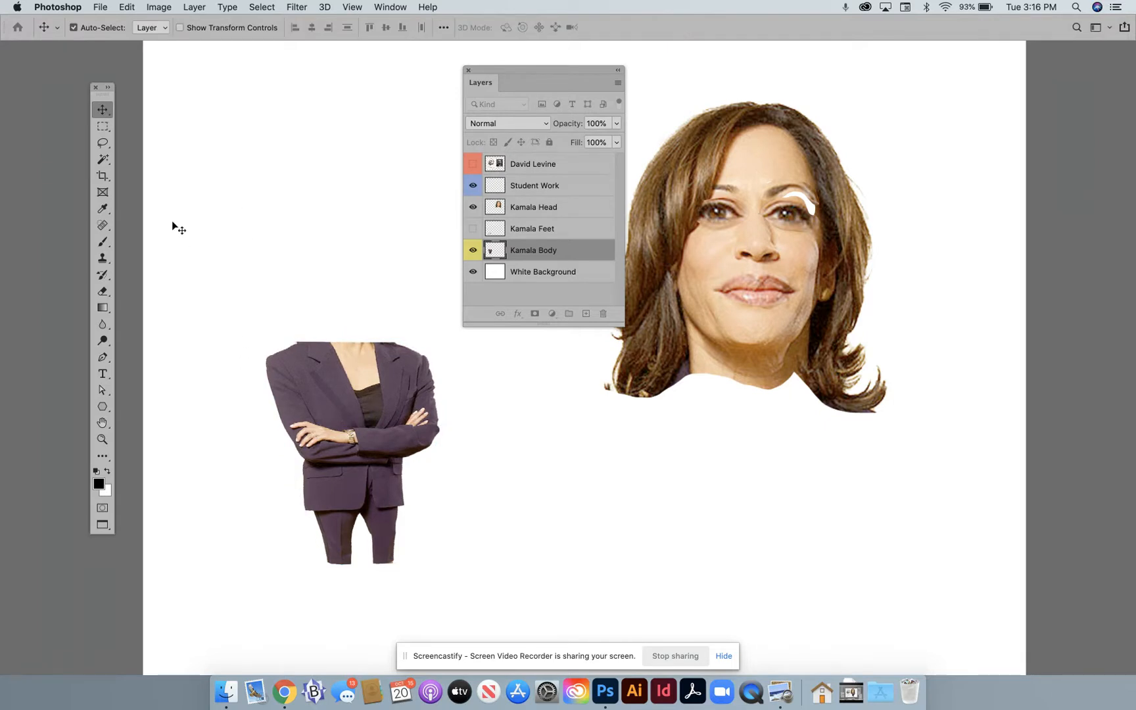
- Move the small body beneath the enlarged head, place the Kamala Body layer above Kamala Head, and align it with the neck
{"action": "left_click_drag", "start_coordinate": [343, 380], "coordinate": [734, 411]}
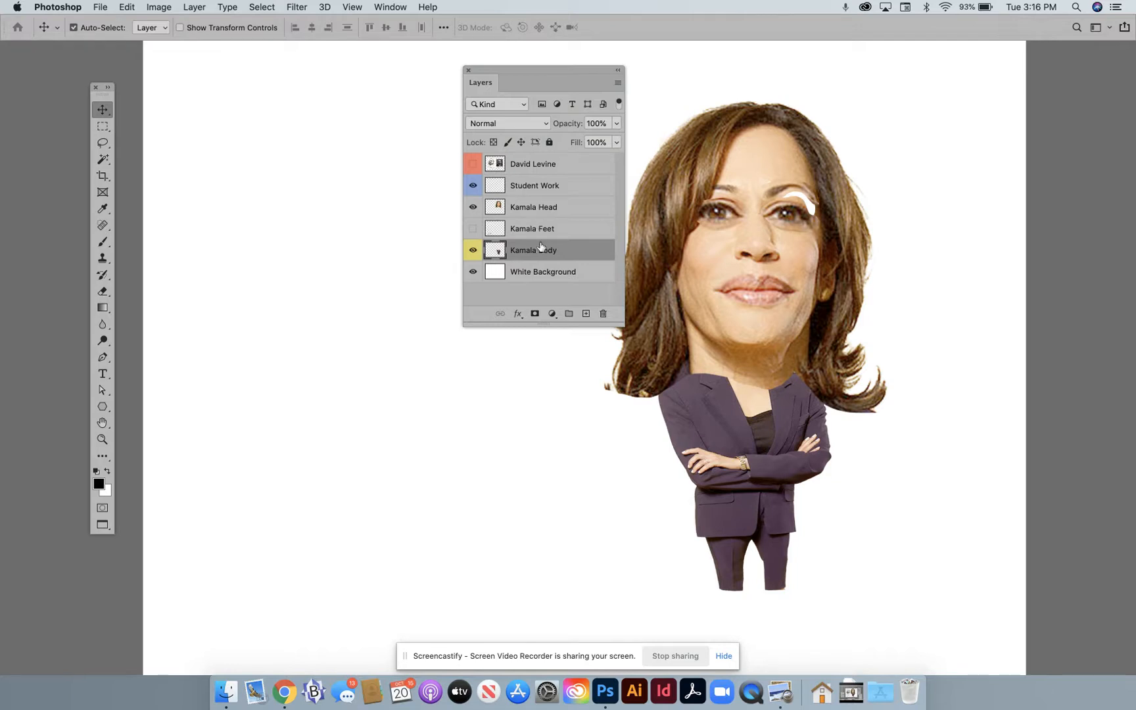
{"action": "left_click_drag", "start_coordinate": [543, 250], "coordinate": [540, 205]}
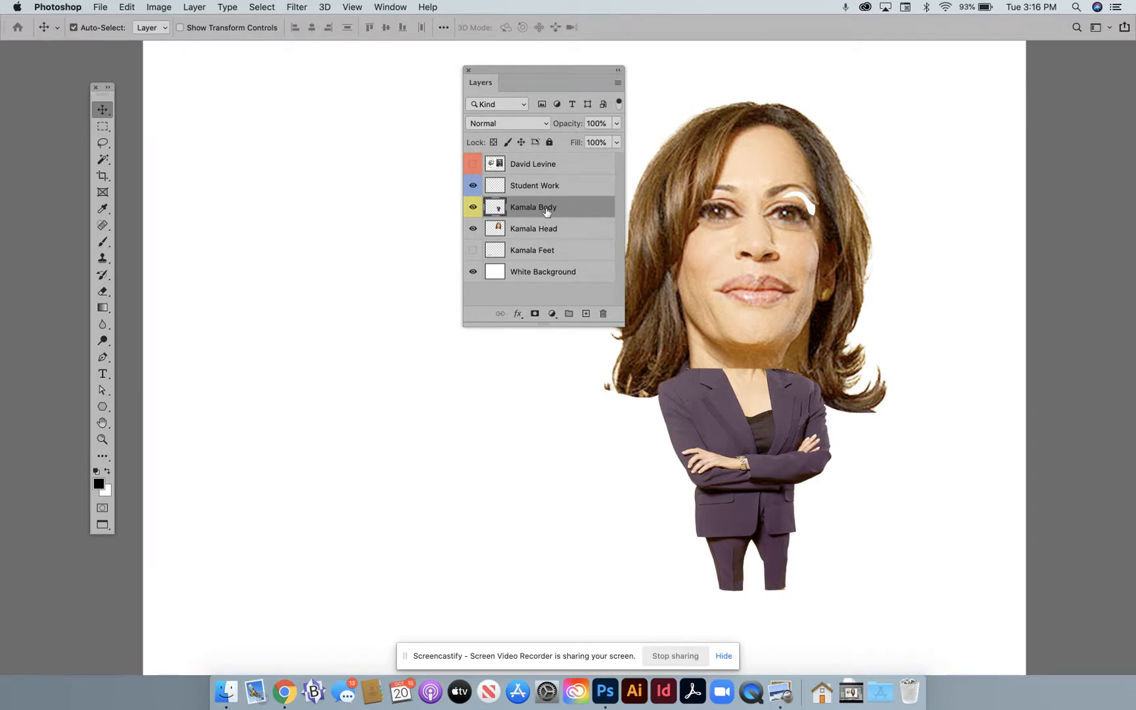
{"action": "left_click_drag", "start_coordinate": [714, 428], "coordinate": [719, 425]}
- Show the Kamala Feet layer again
{"action": "scroll", "coordinate": [720, 425], "scroll_direction": "down", "scroll_amount": 6}
{"action": "scroll", "coordinate": [720, 427], "scroll_direction": "up", "scroll_amount": 3}
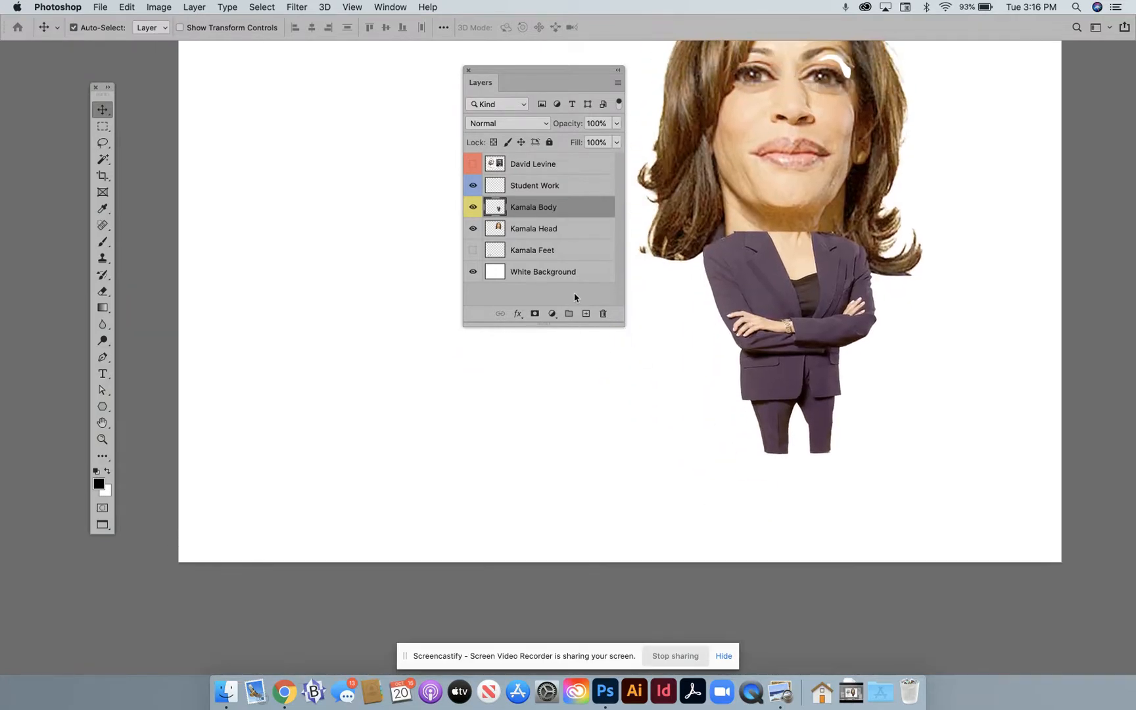
{"action": "left_click", "coordinate": [473, 250]}
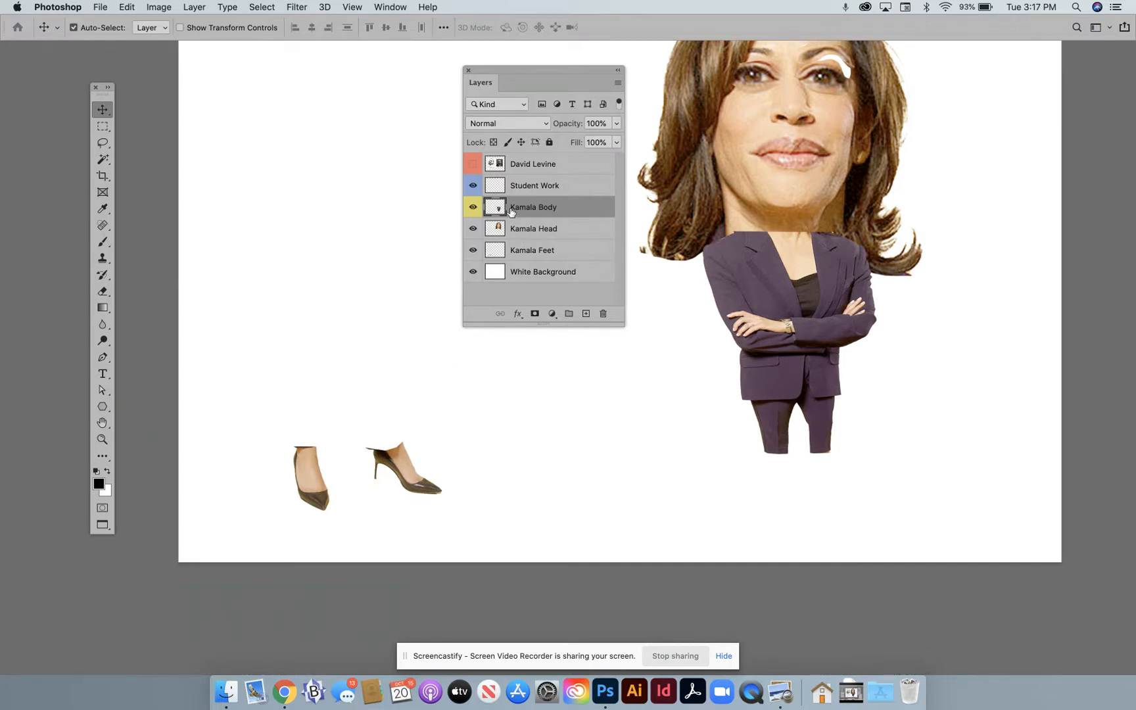
- Move the Kamala Feet layer beneath the body so the front-facing foot meets the end of its trouser leg
{"action": "left_click", "coordinate": [519, 255]}
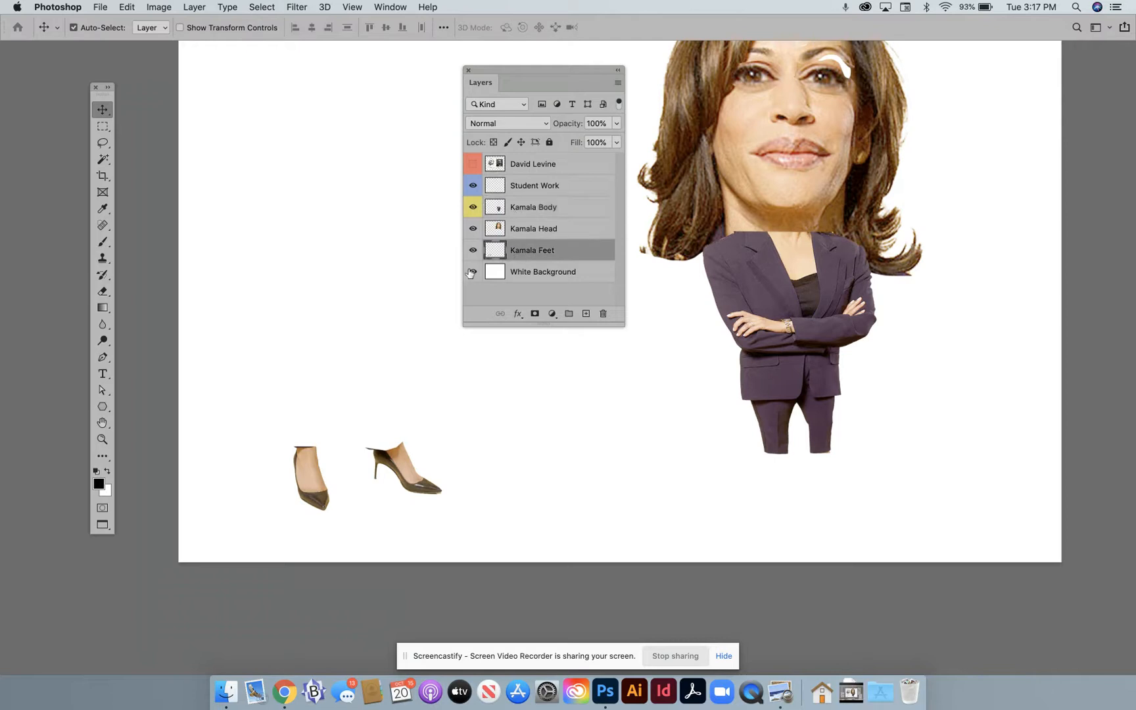
{"action": "key", "text": "super+t"}
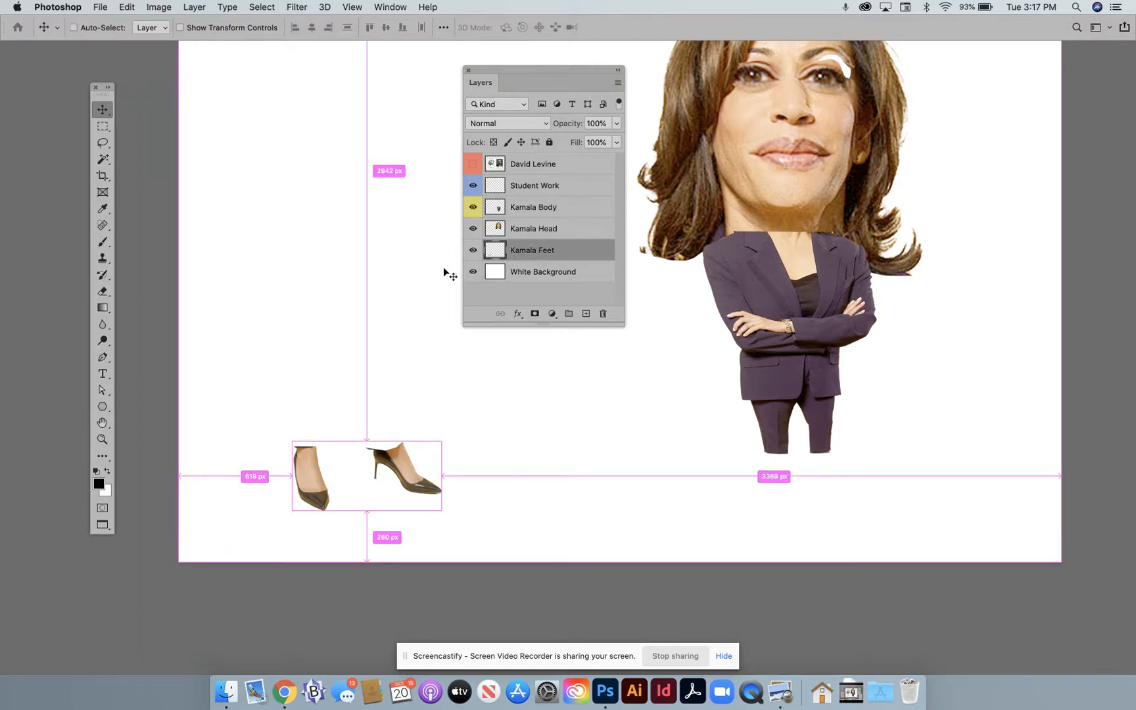
{"action": "left_click_drag", "start_coordinate": [385, 468], "coordinate": [854, 473]}
{"action": "key", "text": "Return"}
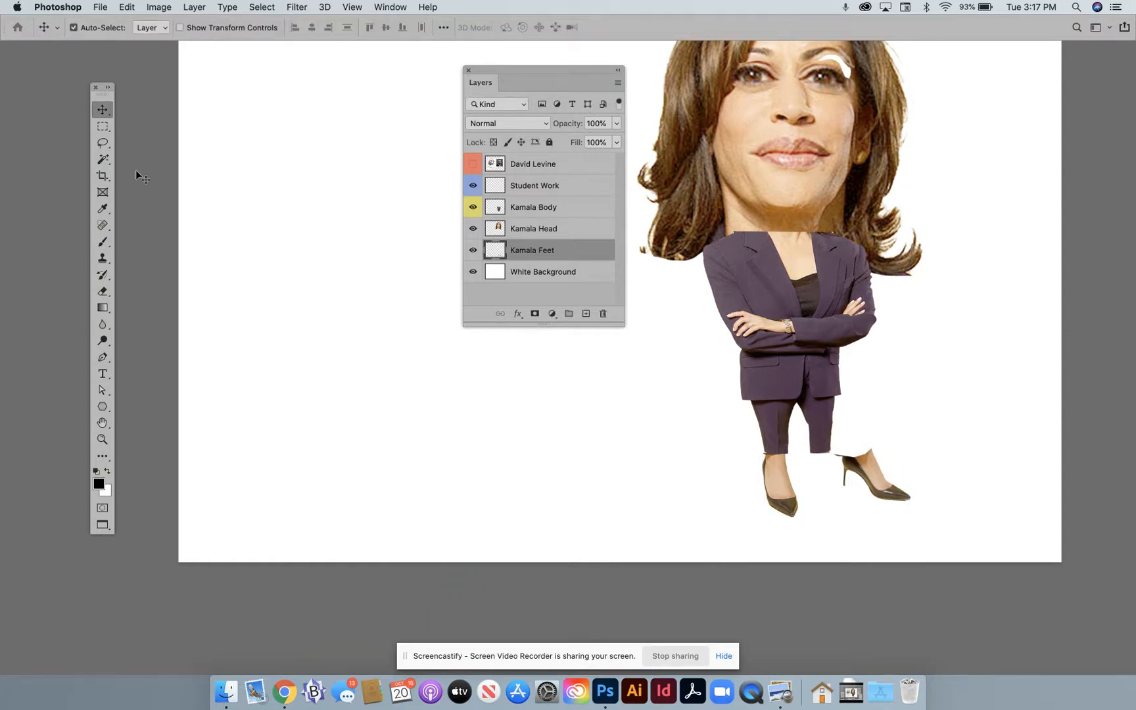
- Select only the side-facing foot with a rectangular marquee, move it inward under the other trouser leg, and deselect
{"action": "left_click", "coordinate": [102, 127]}
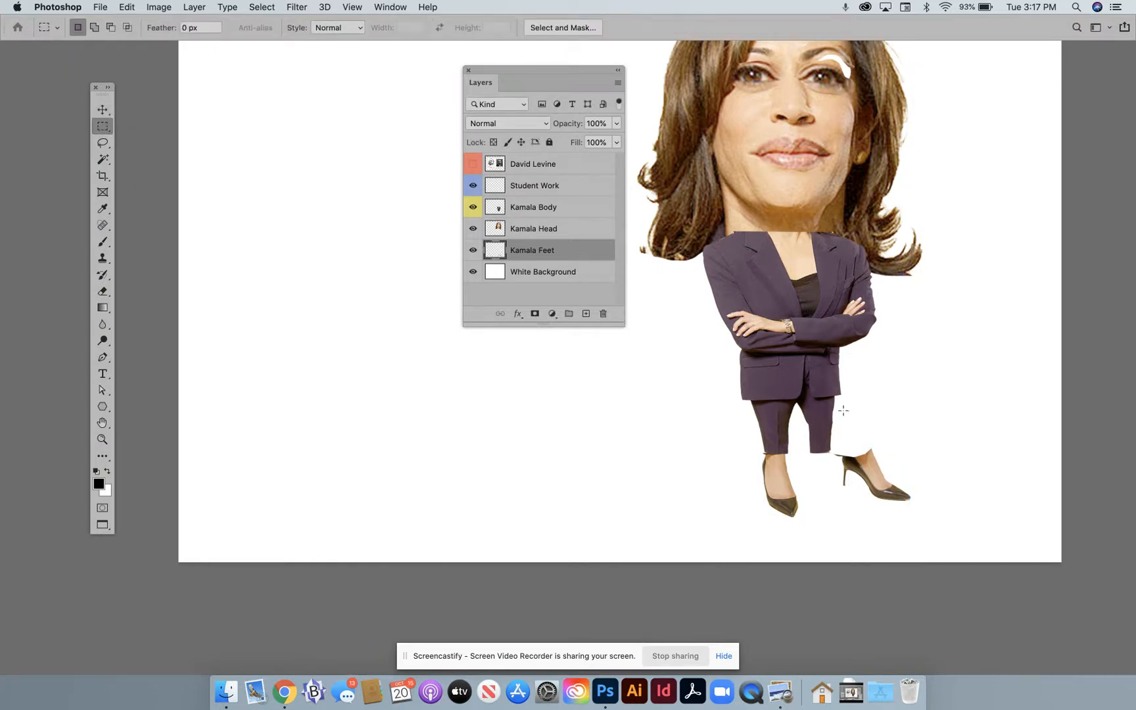
{"action": "left_click_drag", "start_coordinate": [823, 428], "coordinate": [929, 519]}
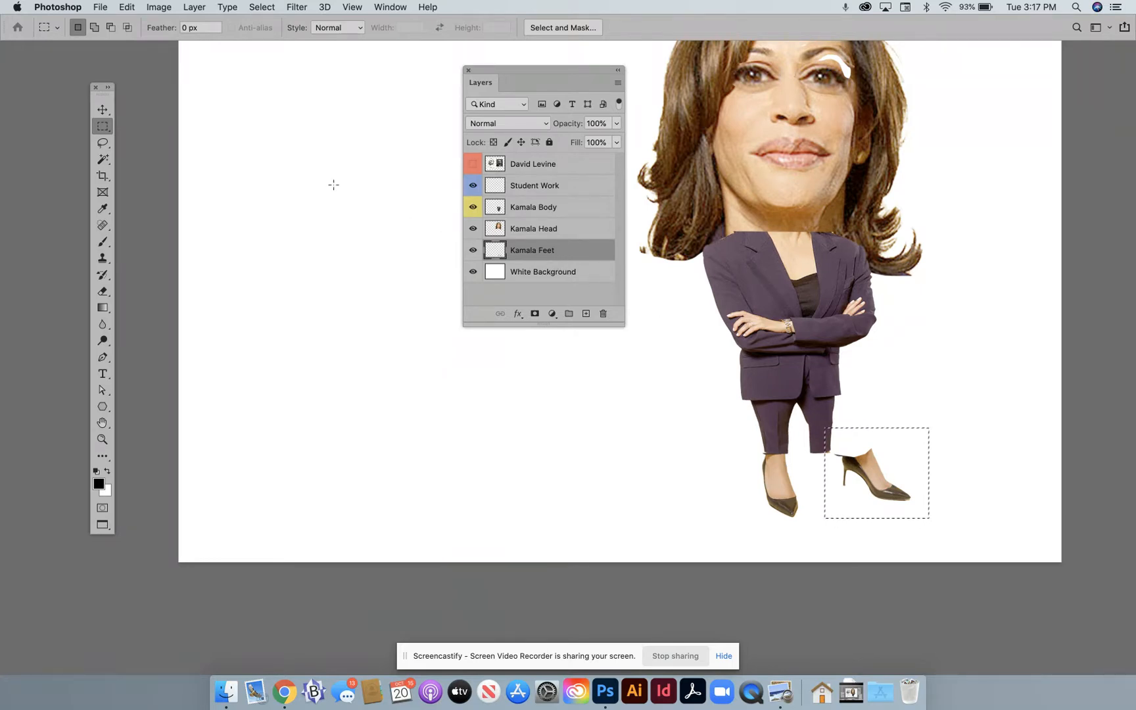
{"action": "left_click", "coordinate": [102, 109]}
{"action": "left_click_drag", "start_coordinate": [861, 464], "coordinate": [826, 464]}
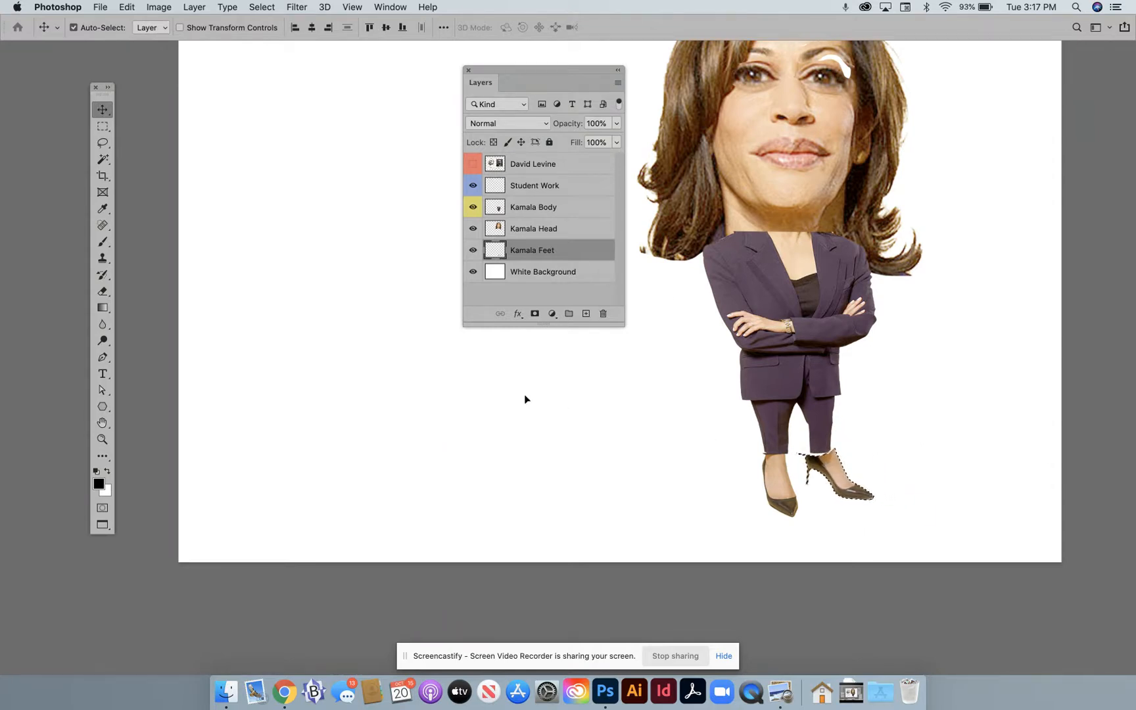
{"action": "left_click", "coordinate": [105, 130]}
{"action": "left_click", "coordinate": [278, 177]}
- Merge the Kamala Body, Kamala Head and Kamala Feet layers into a single layer
{"action": "scroll", "coordinate": [534, 309], "scroll_direction": "up", "scroll_amount": 5}
{"action": "scroll", "coordinate": [538, 315], "scroll_direction": "down", "scroll_amount": 2}
{"action": "scroll", "coordinate": [538, 315], "scroll_direction": "down", "scroll_amount": 1}
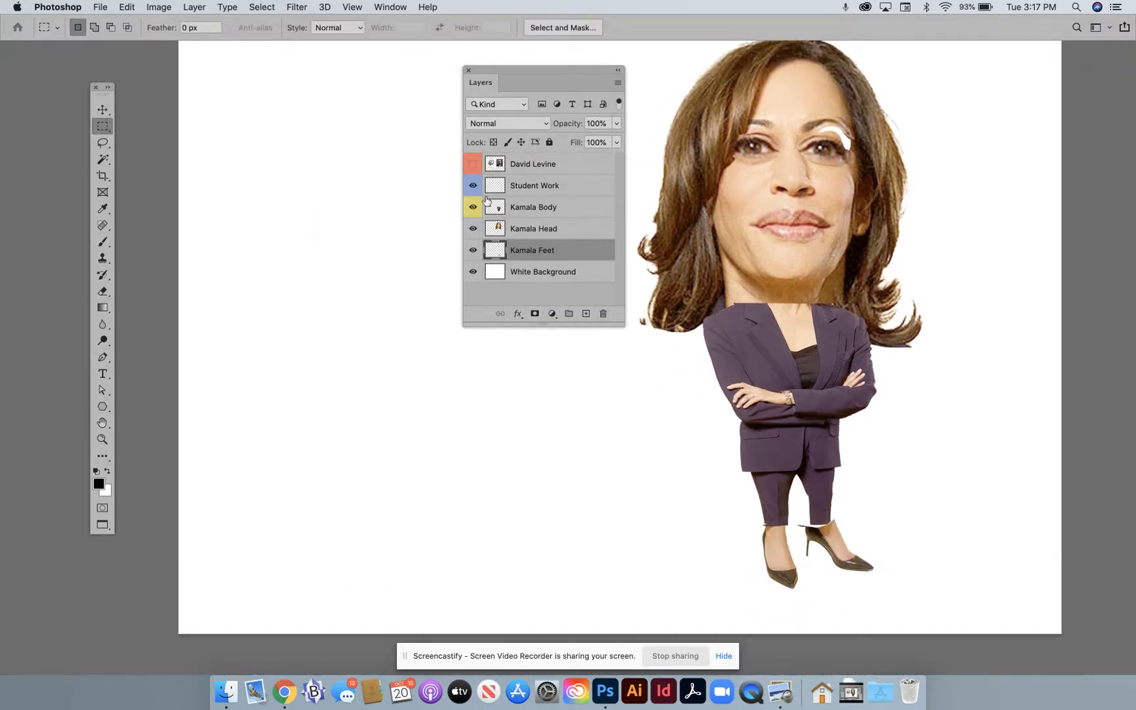
{"action": "left_click", "coordinate": [543, 187]}
{"action": "left_click", "coordinate": [538, 209]}
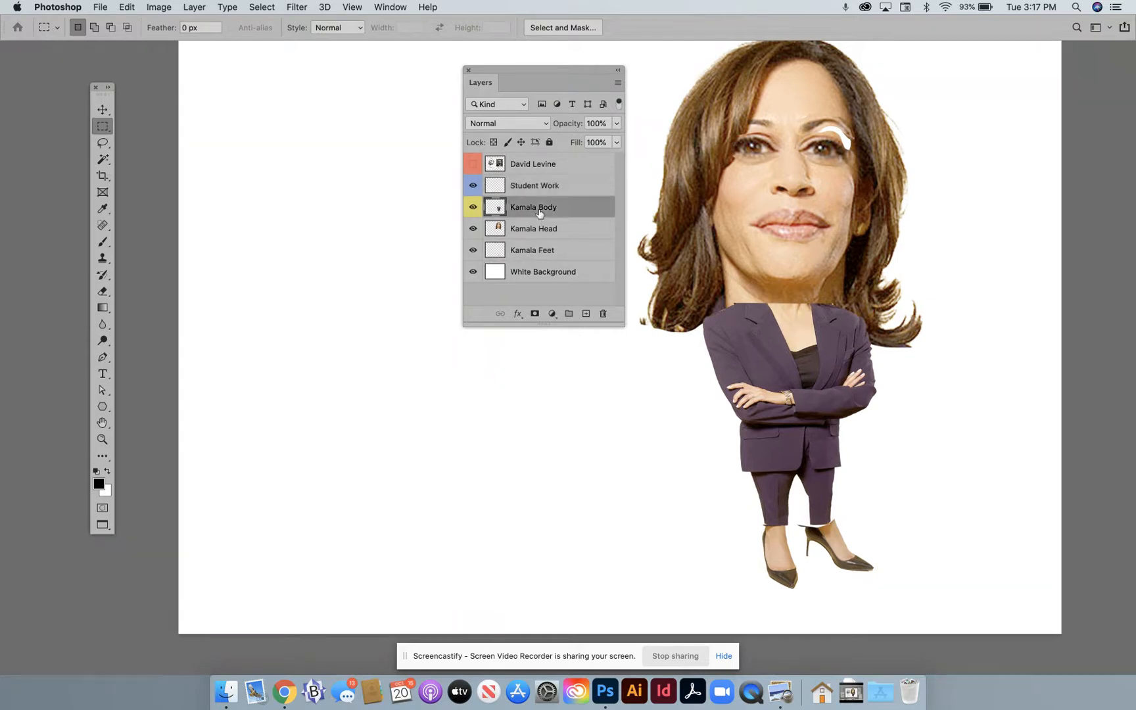
{"action": "left_click", "coordinate": [570, 251], "text": "shift"}
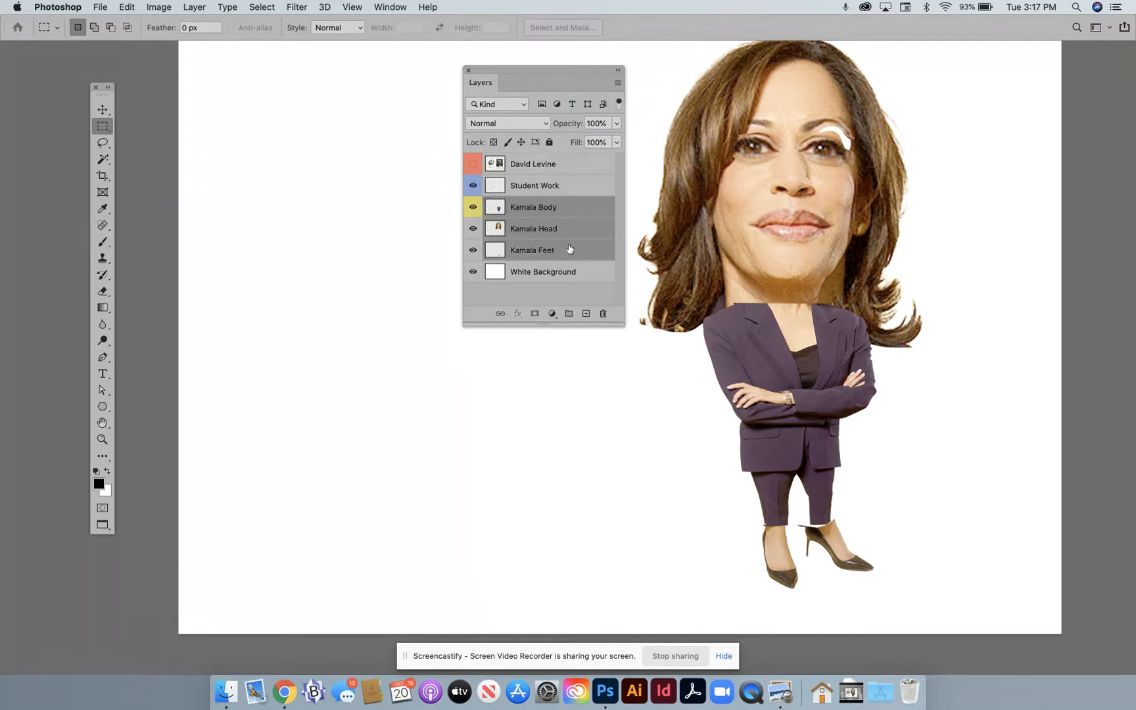
{"action": "left_click", "coordinate": [618, 84]}
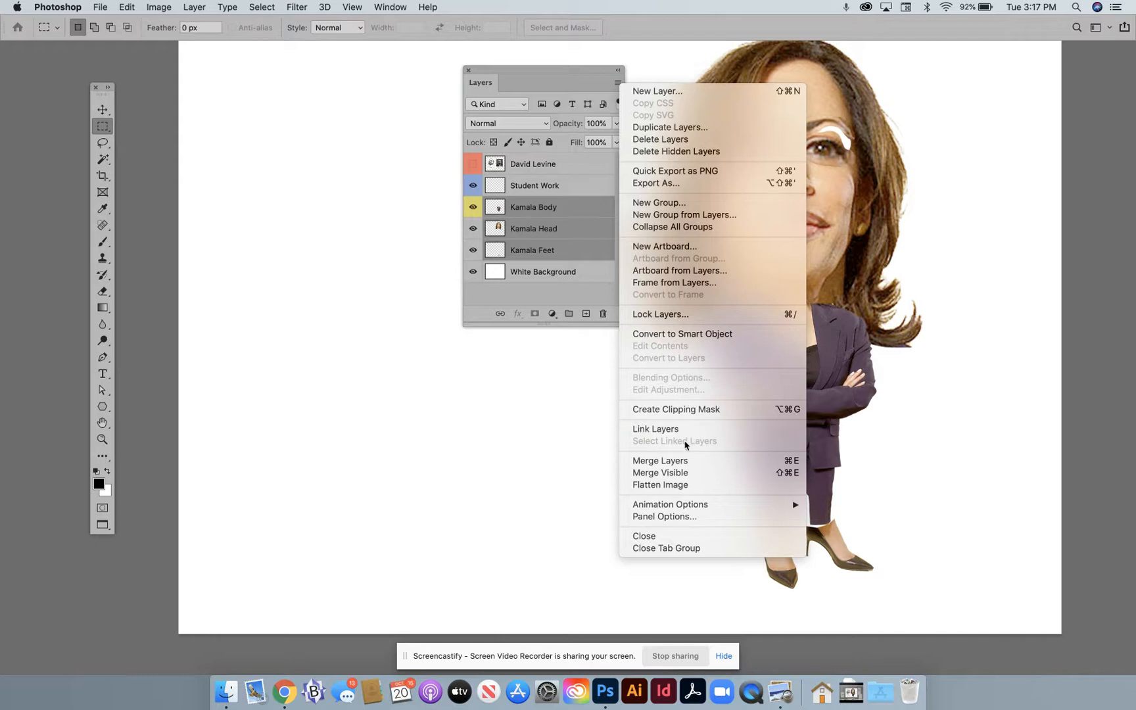
{"action": "left_click", "coordinate": [687, 459]}
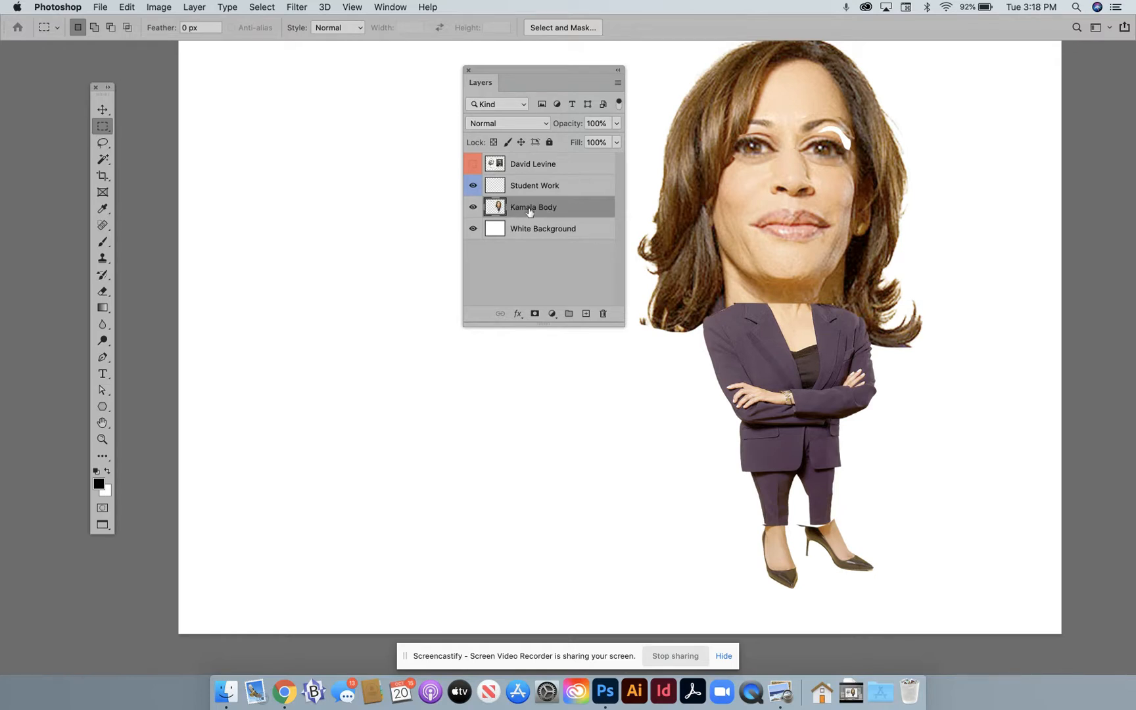
- Lower the merged Kamala Body layer's opacity to 57% and make Student Work the active layer
{"action": "left_click", "coordinate": [617, 125]}
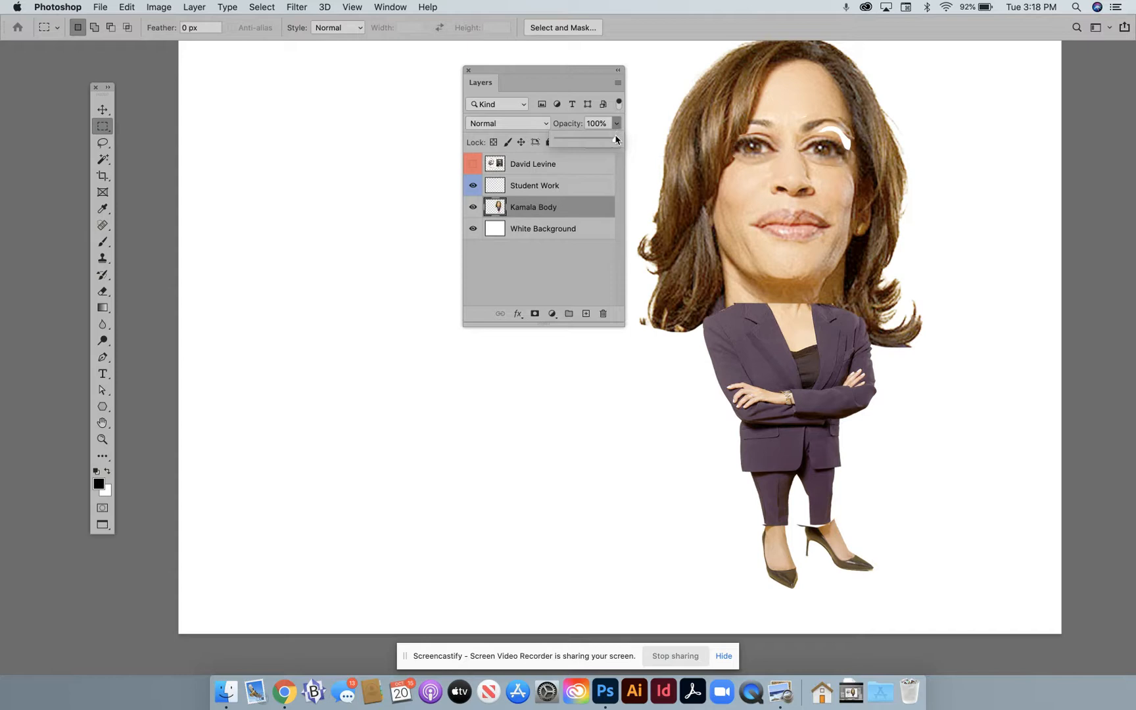
{"action": "left_click_drag", "start_coordinate": [615, 143], "coordinate": [589, 143]}
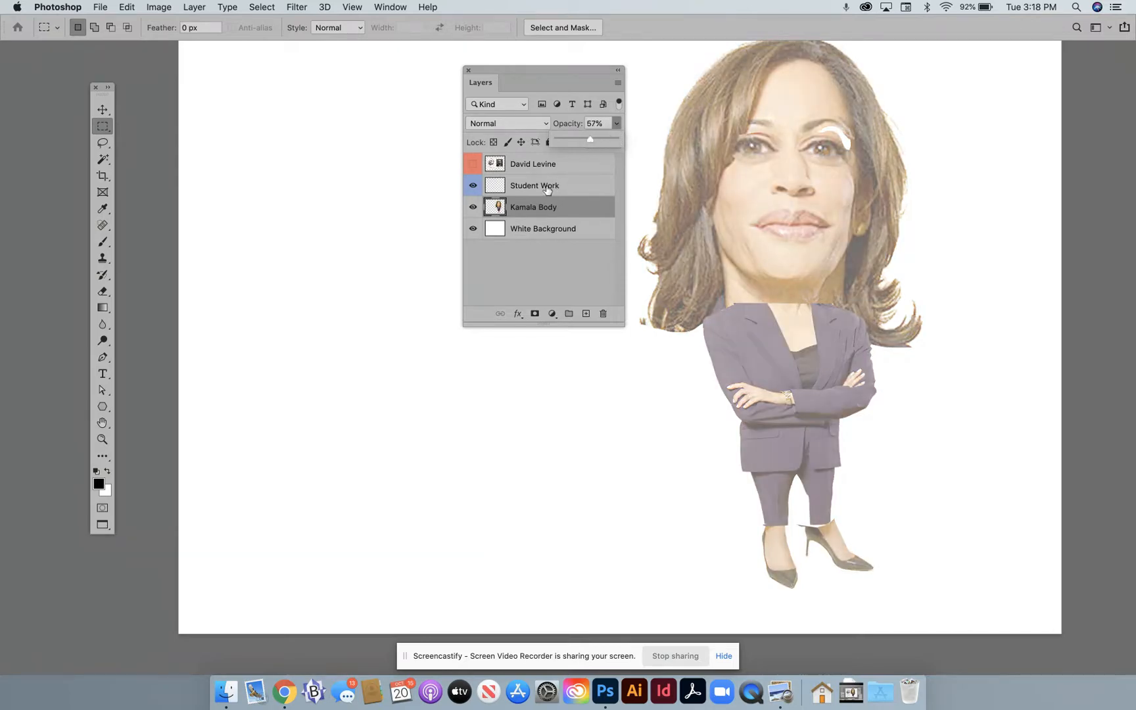
{"action": "left_click", "coordinate": [549, 189]}
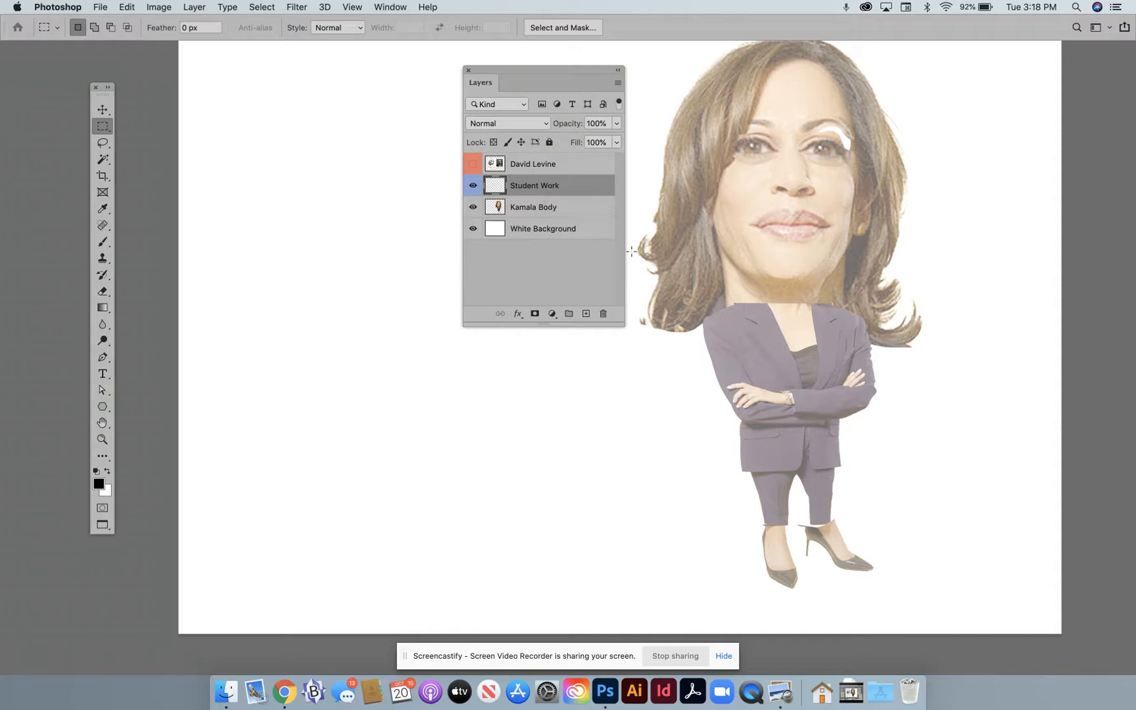
- Show the David Levine layer to check the caricature reference, and hide it again
{"action": "left_click", "coordinate": [473, 164]}
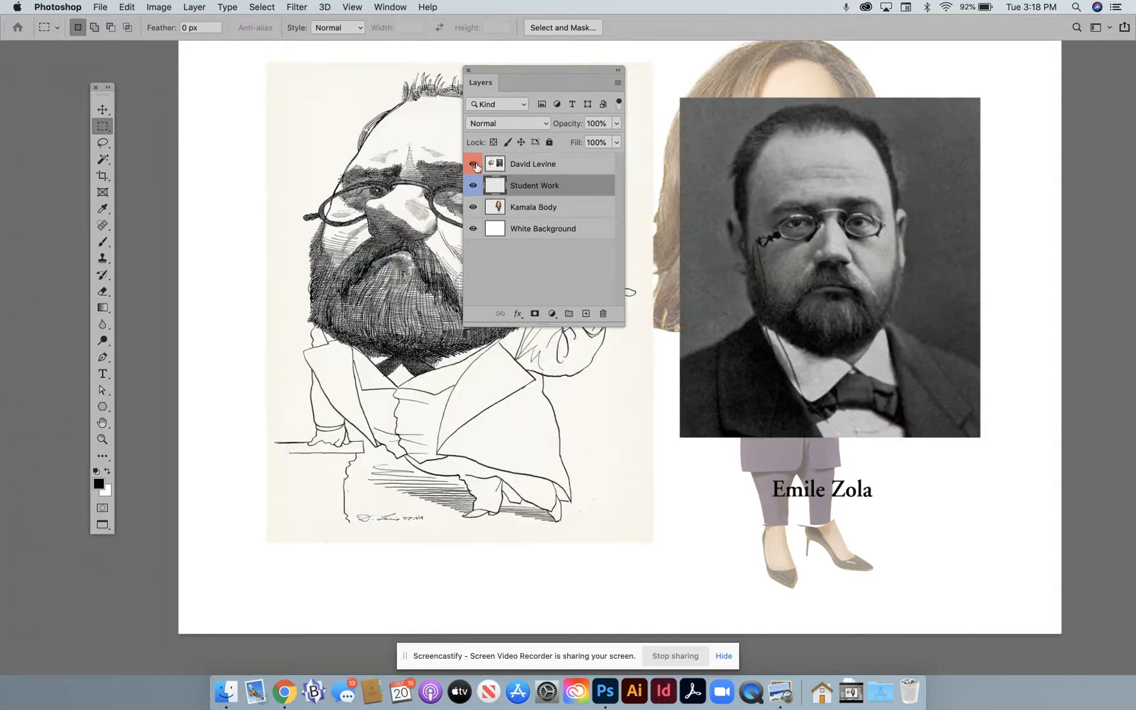
{"action": "left_click", "coordinate": [475, 165]}
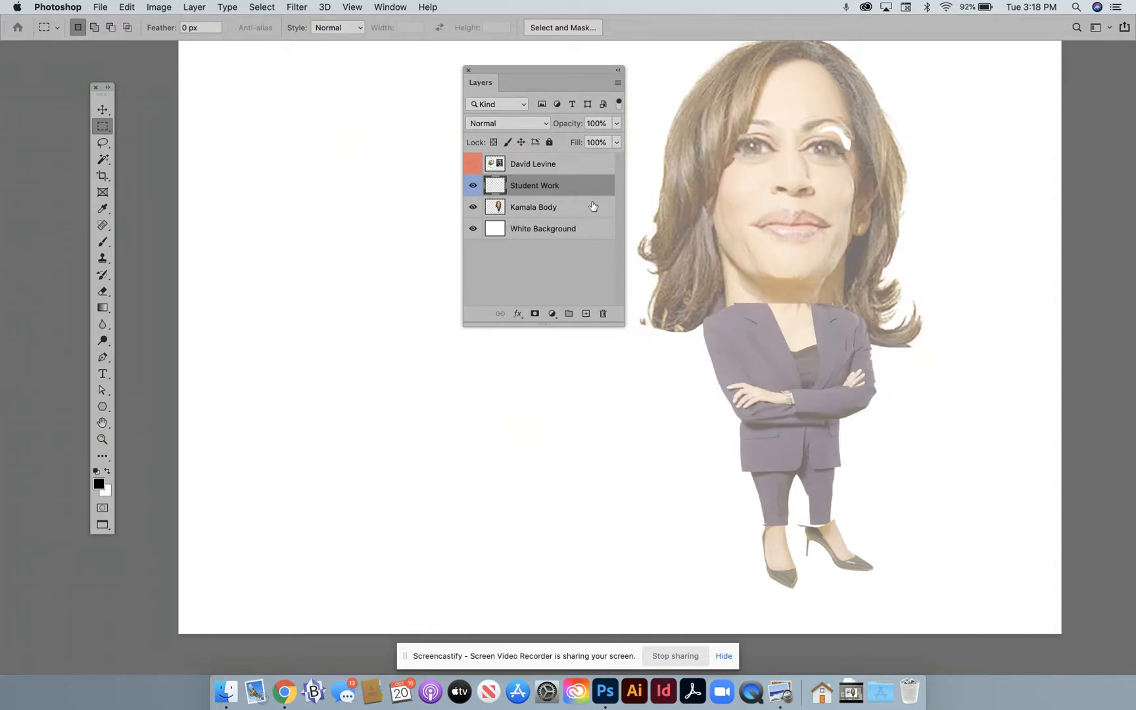